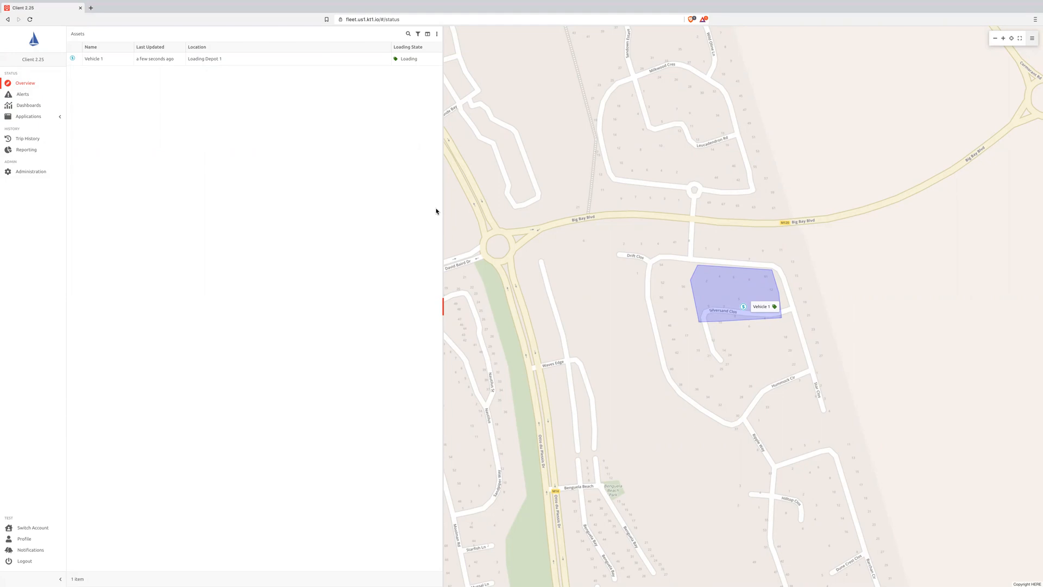
# - Open Vehicle 1's activity details from the asset overview and check its loading state
pyautogui.click(209, 58)
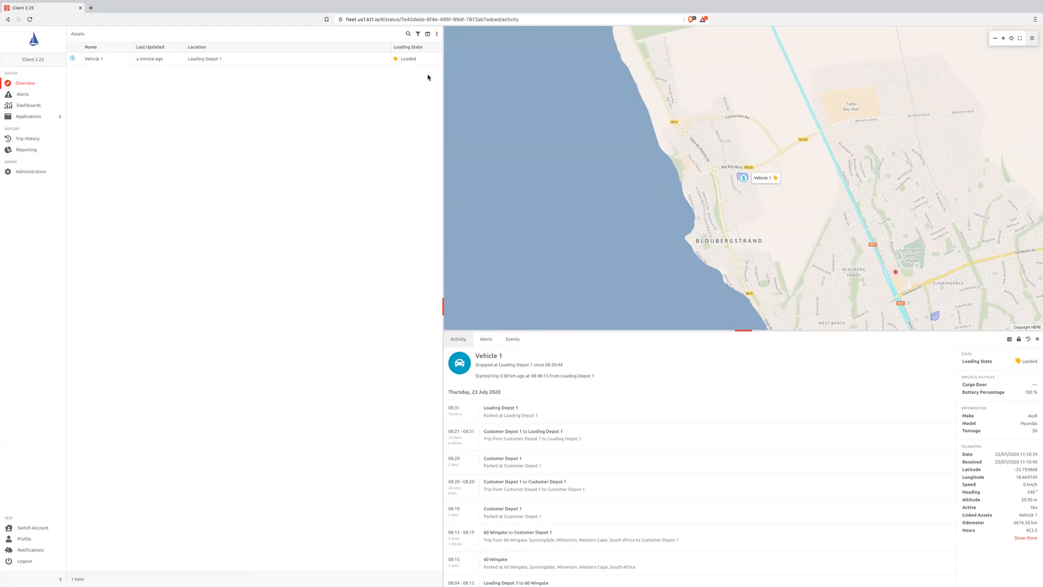
pyautogui.click(414, 63)
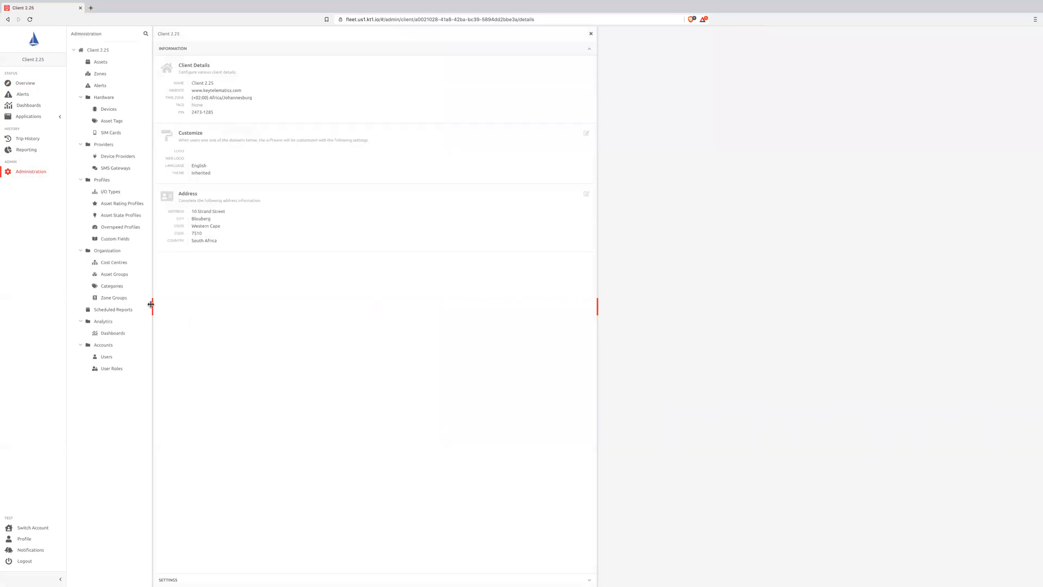
# - Open the Loading State asset state profile in Administration for editing, with a wider details area
pyautogui.moveTo(151, 304); pyautogui.dragTo(275, 305)
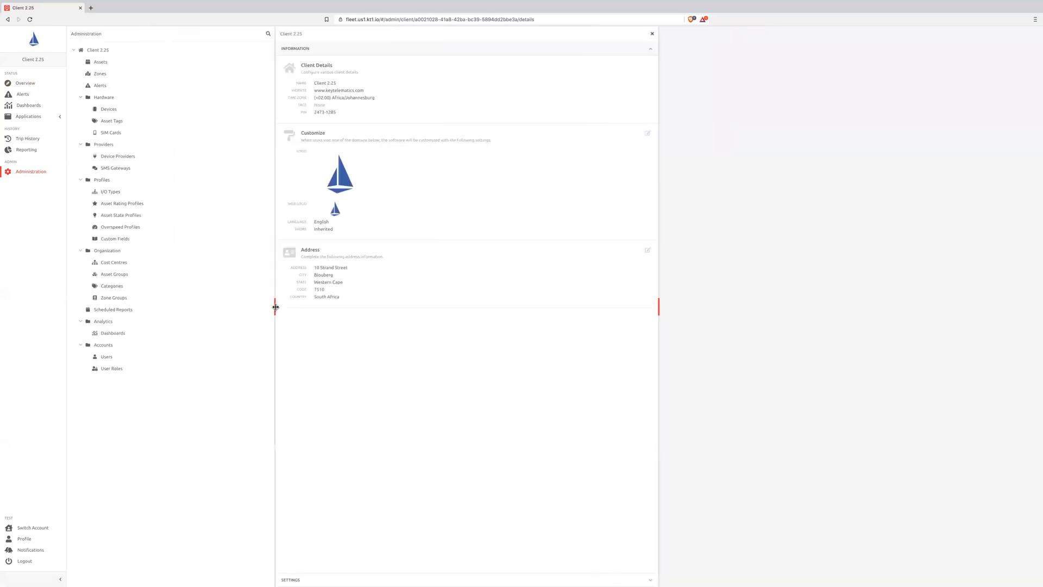
pyautogui.click(134, 220)
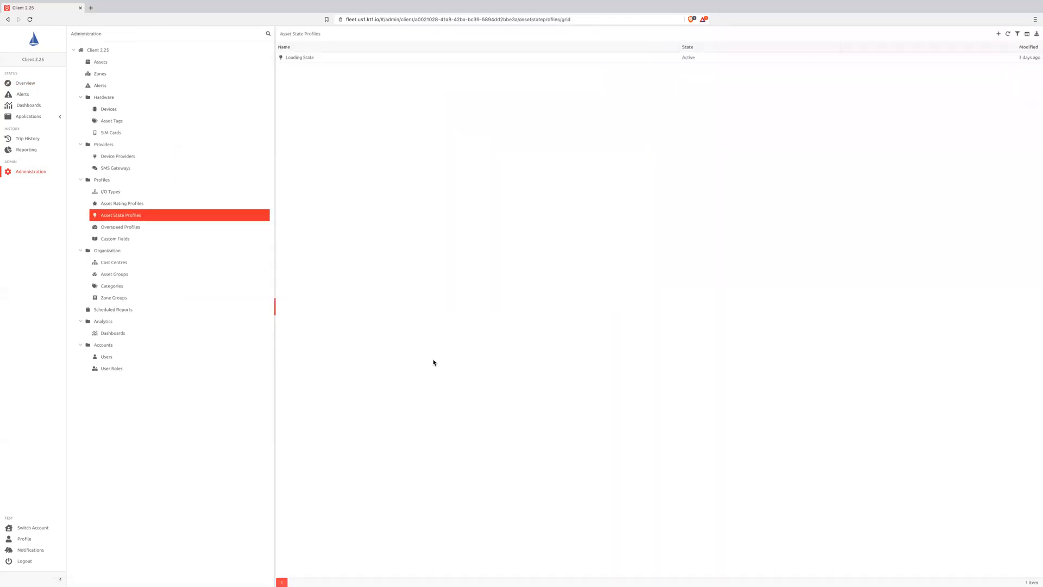
pyautogui.click(302, 57)
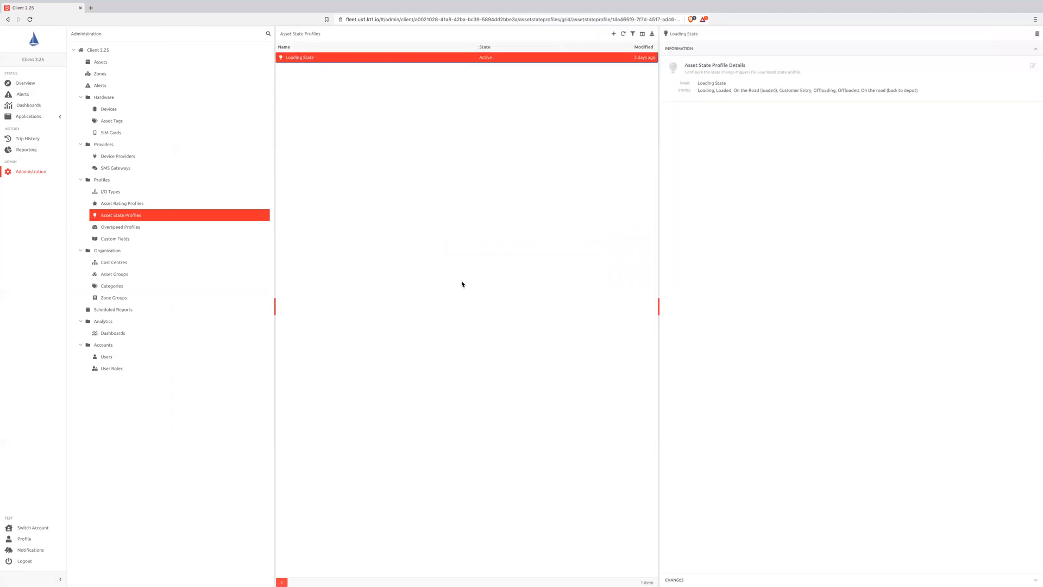
pyautogui.moveTo(656, 305); pyautogui.dragTo(588, 305)
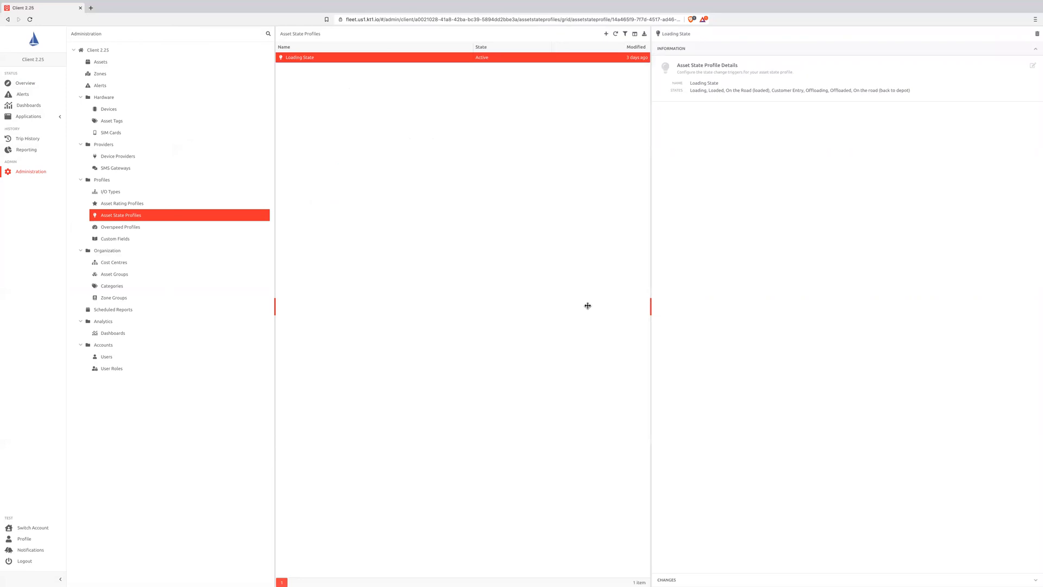
pyautogui.click(1033, 66)
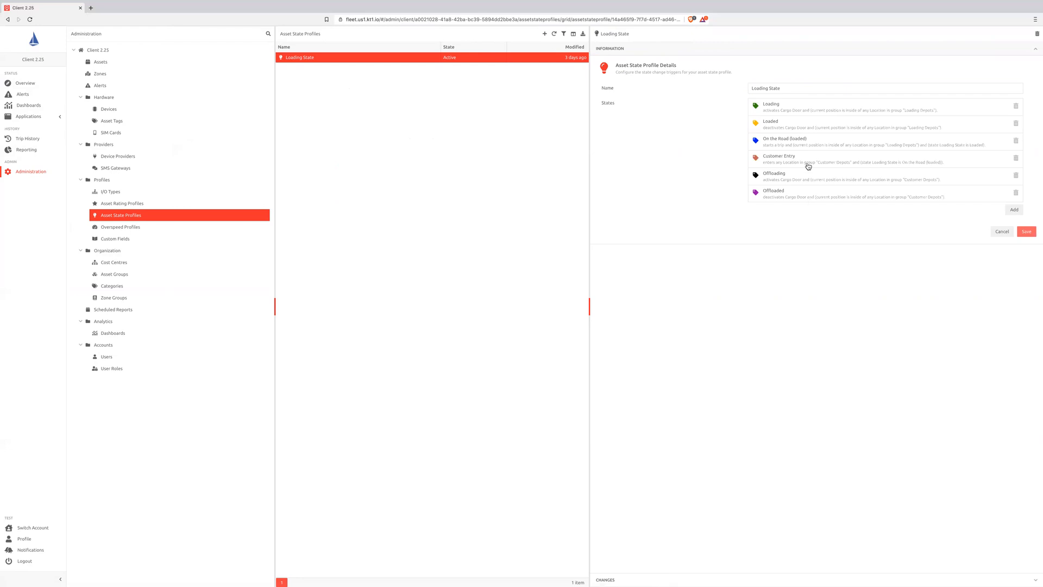
# - Examine the triggers of the Loading, Offloading, Loaded and On the Road (loaded) states, leaving the profile without saving
pyautogui.click(802, 112)
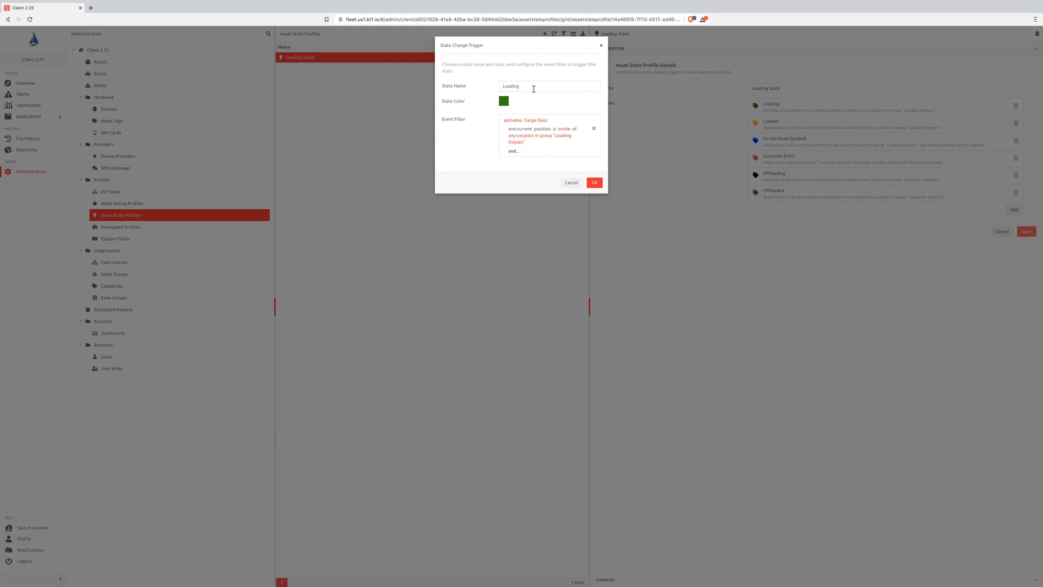
pyautogui.click(570, 182)
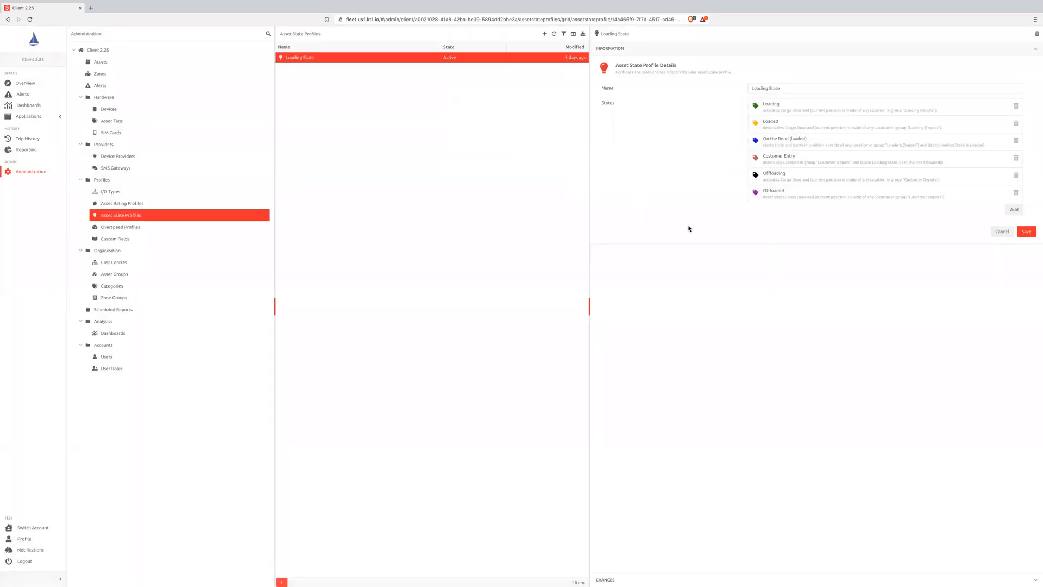
pyautogui.click(783, 179)
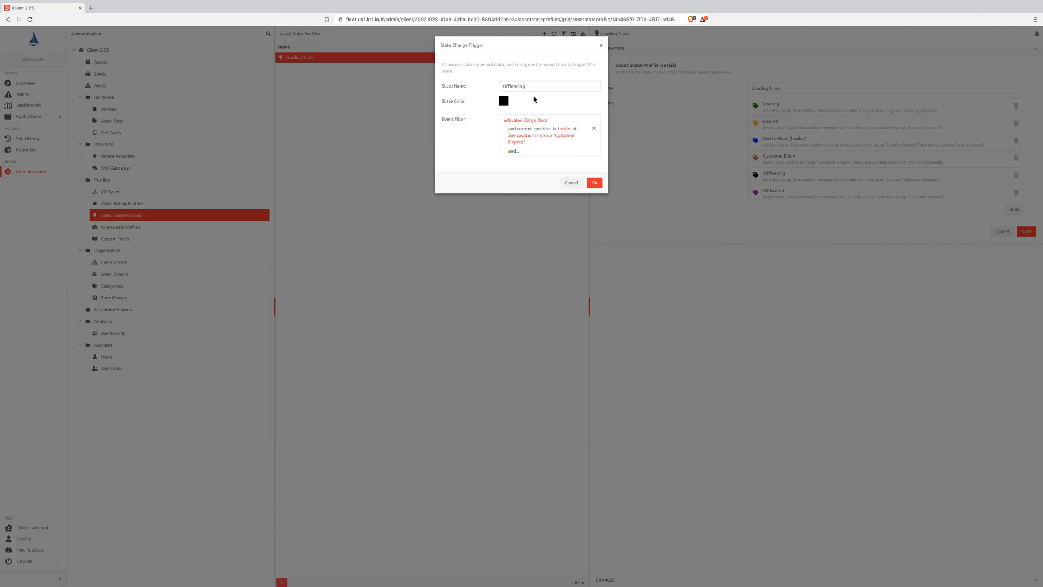
pyautogui.click(572, 182)
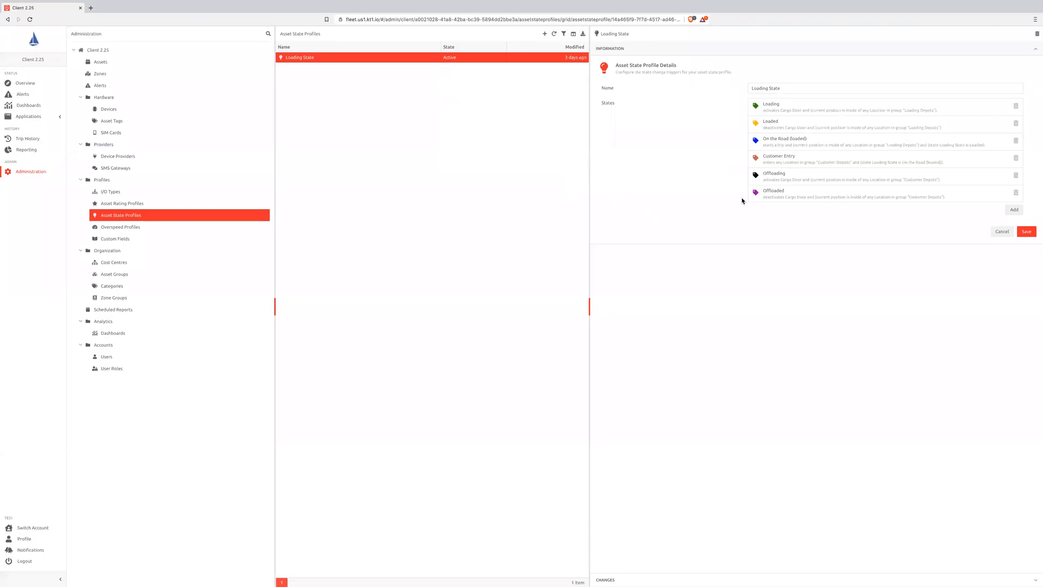
pyautogui.click(784, 126)
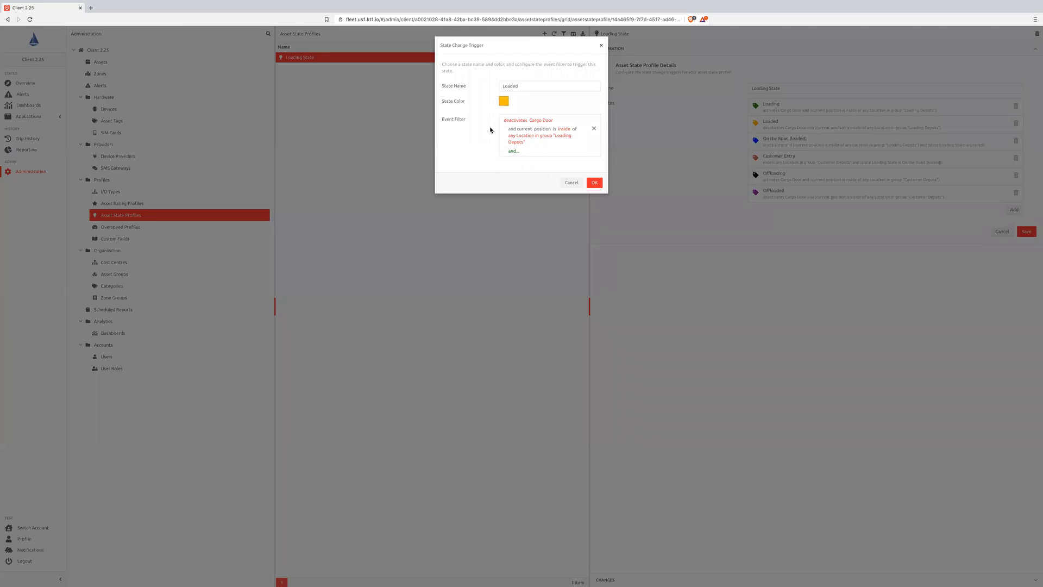
pyautogui.click(571, 182)
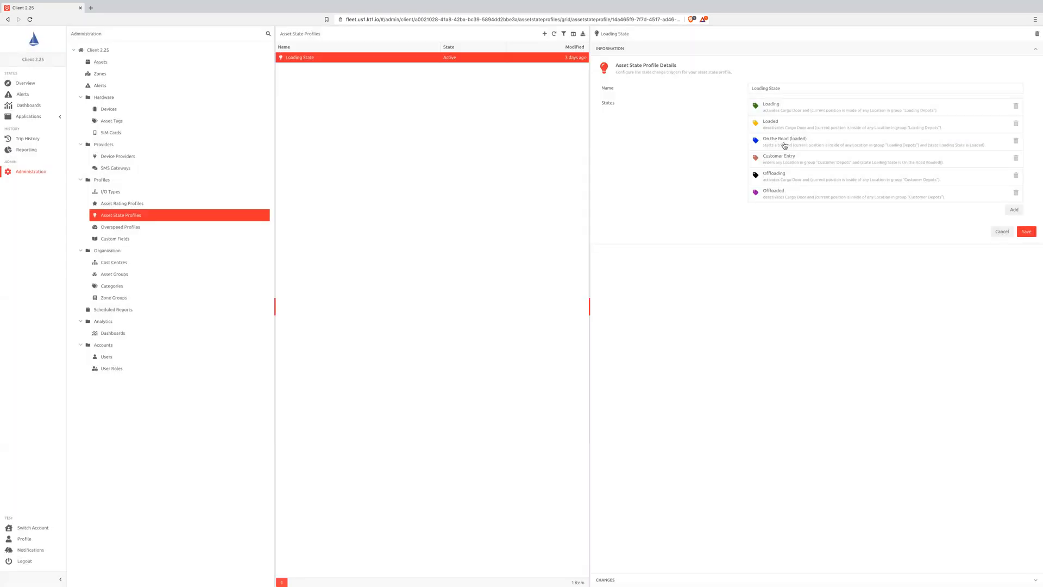
pyautogui.click(765, 142)
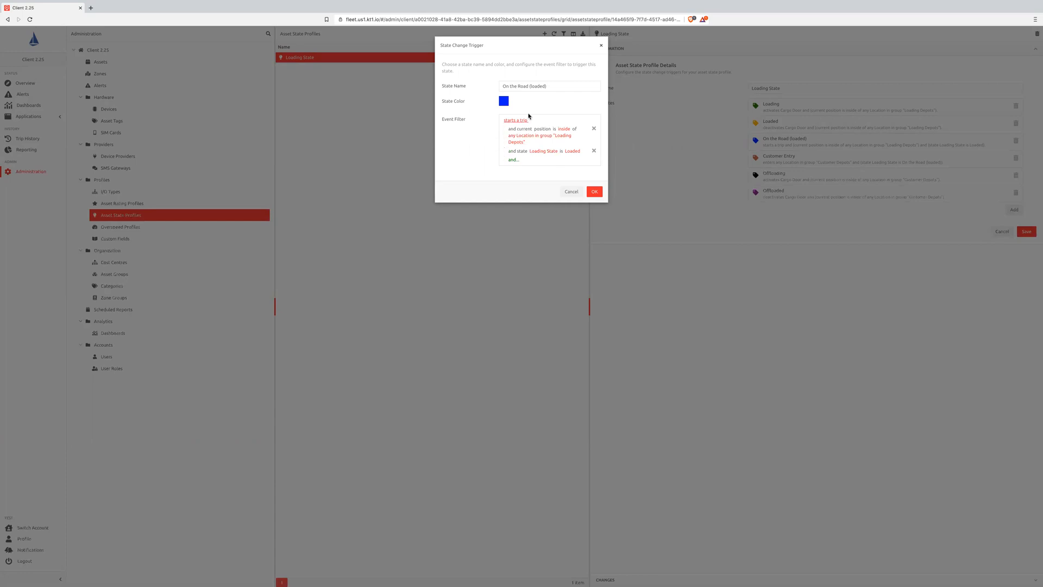
pyautogui.click(566, 191)
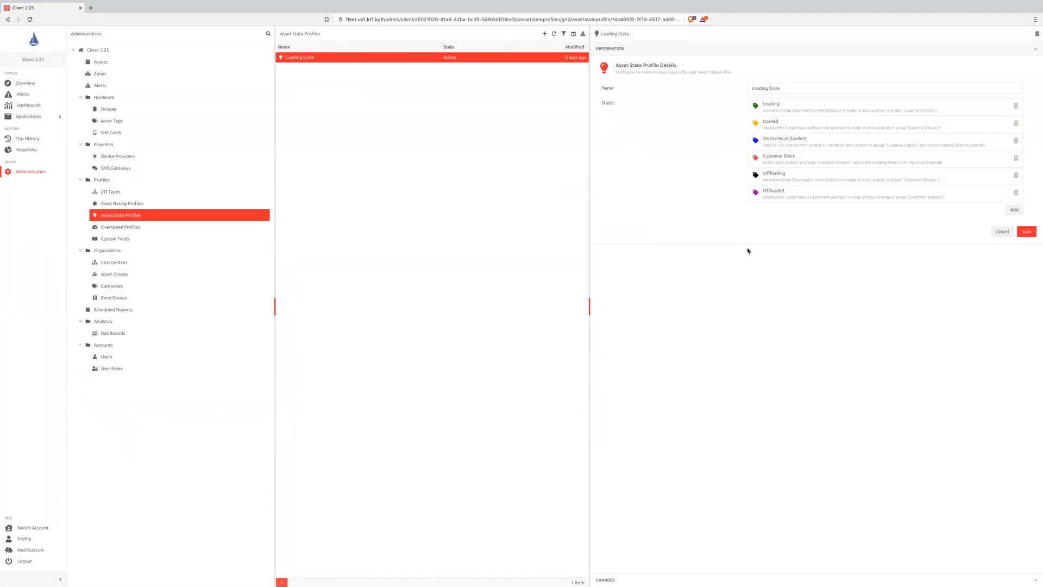
pyautogui.click(999, 233)
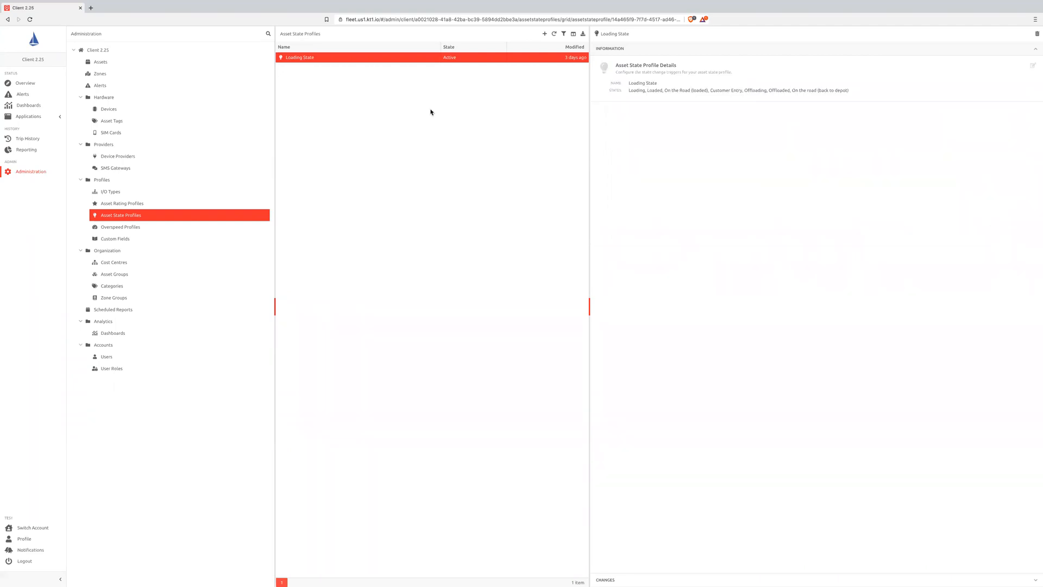
# - Create a new asset state profile named "Zone State"
pyautogui.click(545, 35)
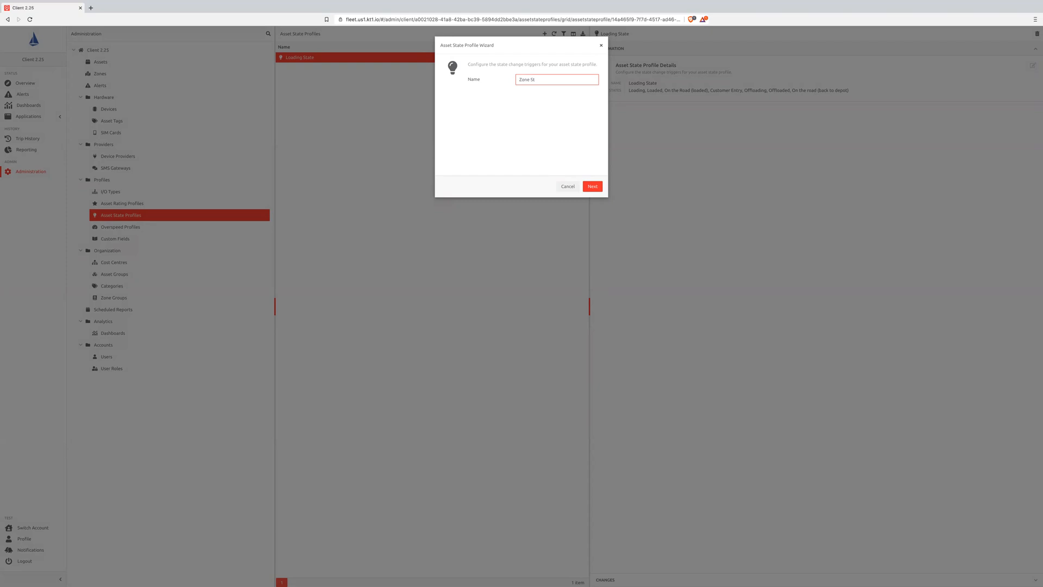
pyautogui.click(592, 188)
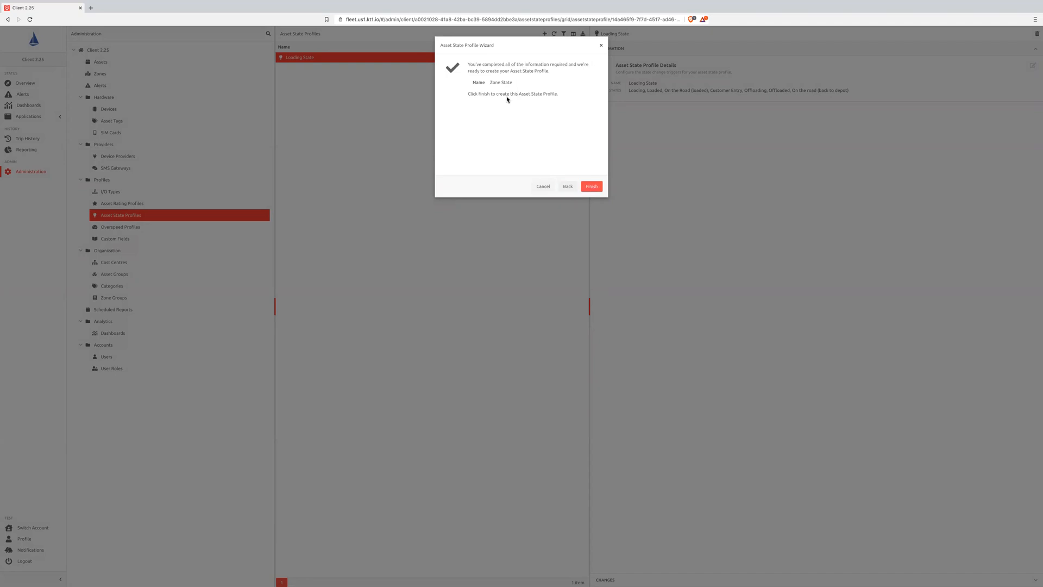
pyautogui.click(591, 187)
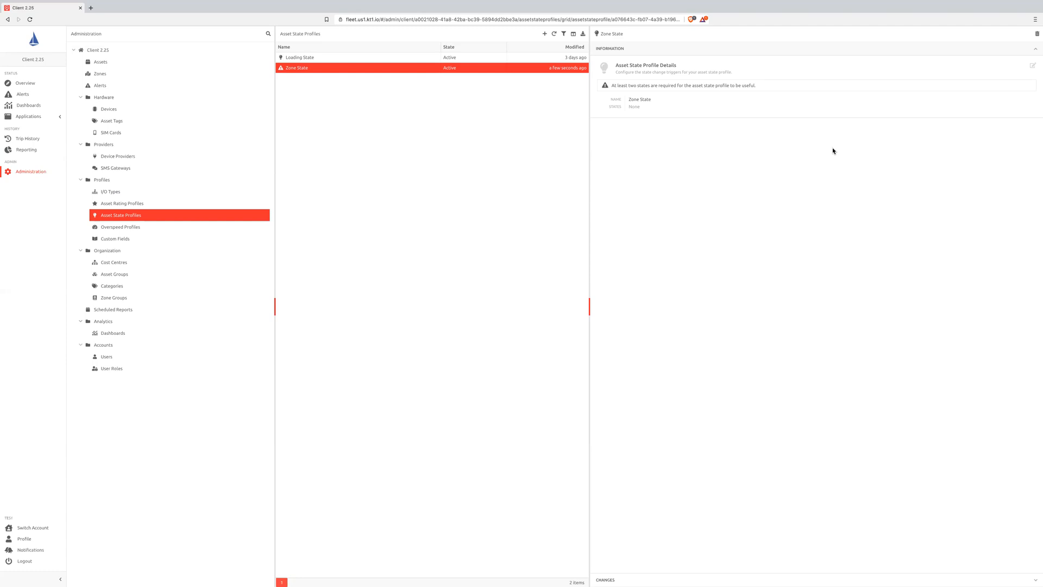
# - Add a state named "Inside Zone" to the Zone State profile, with an event filter for entering any Location
pyautogui.click(1032, 65)
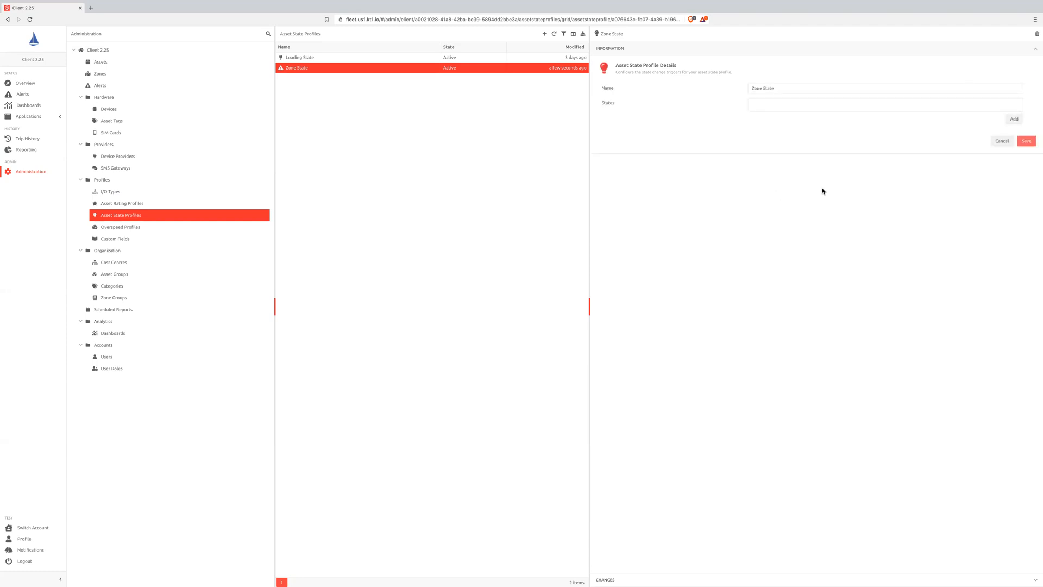
pyautogui.click(1014, 120)
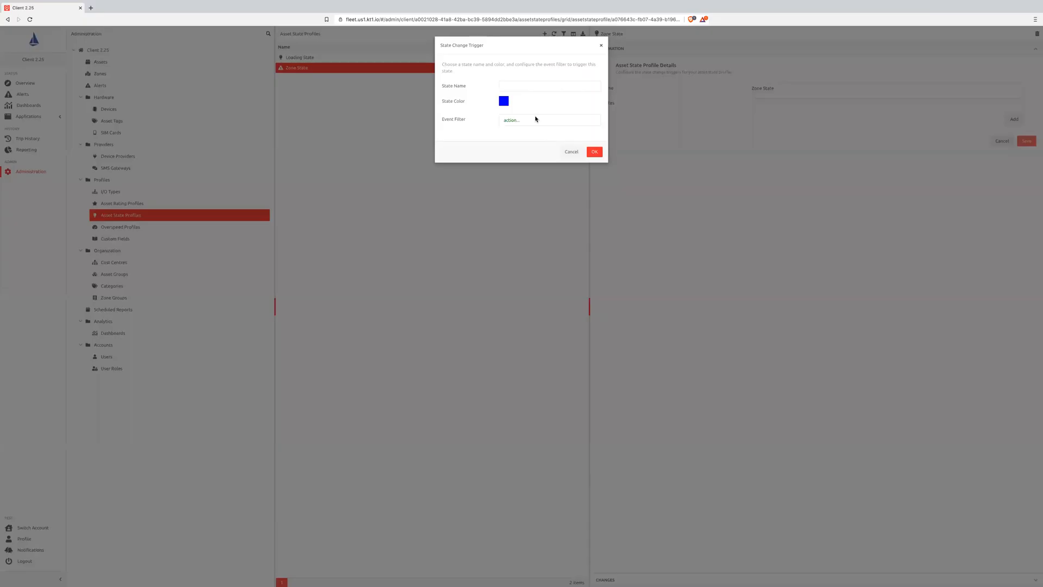
pyautogui.click(518, 84)
pyautogui.click(511, 121)
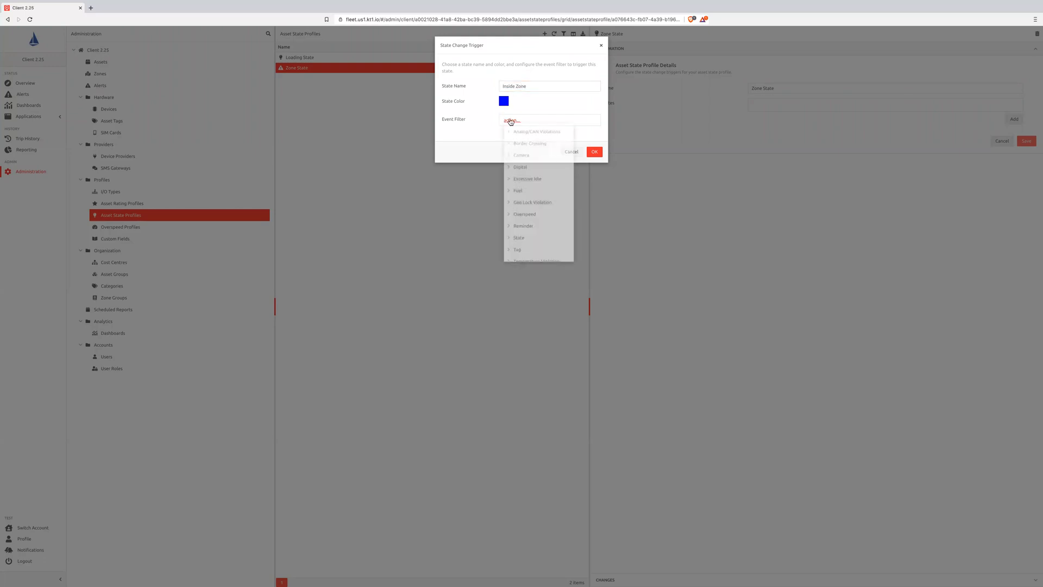
pyautogui.scroll(-3, 516, 196)
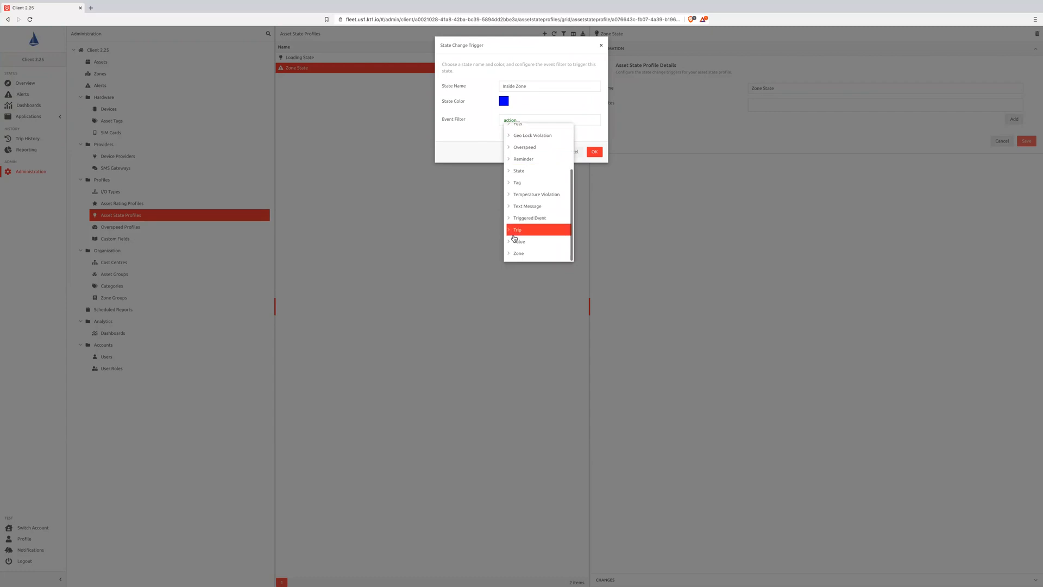
pyautogui.click(519, 253)
pyautogui.scroll(-2, 521, 233)
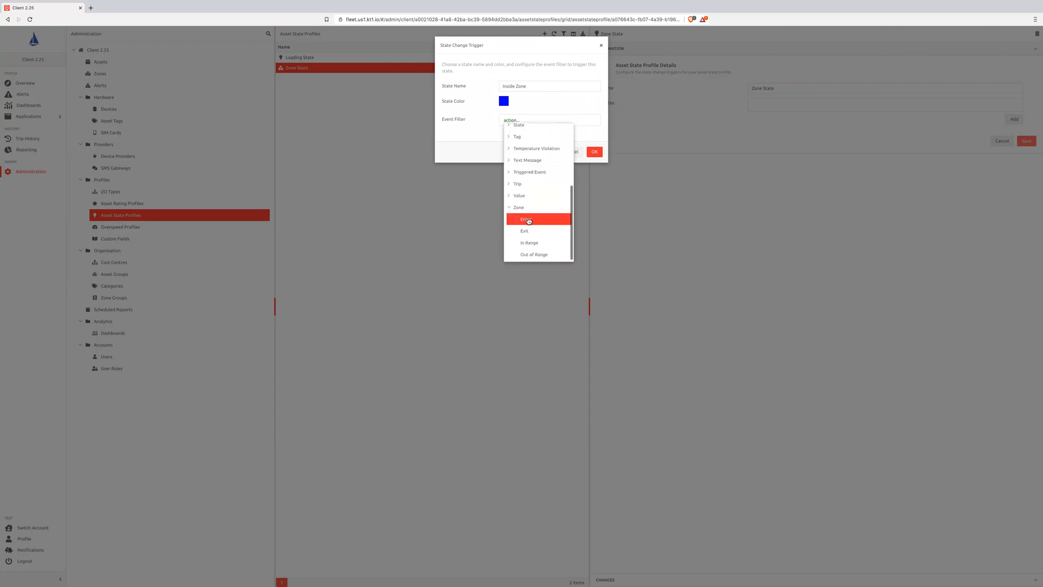
pyautogui.click(528, 220)
pyautogui.click(525, 121)
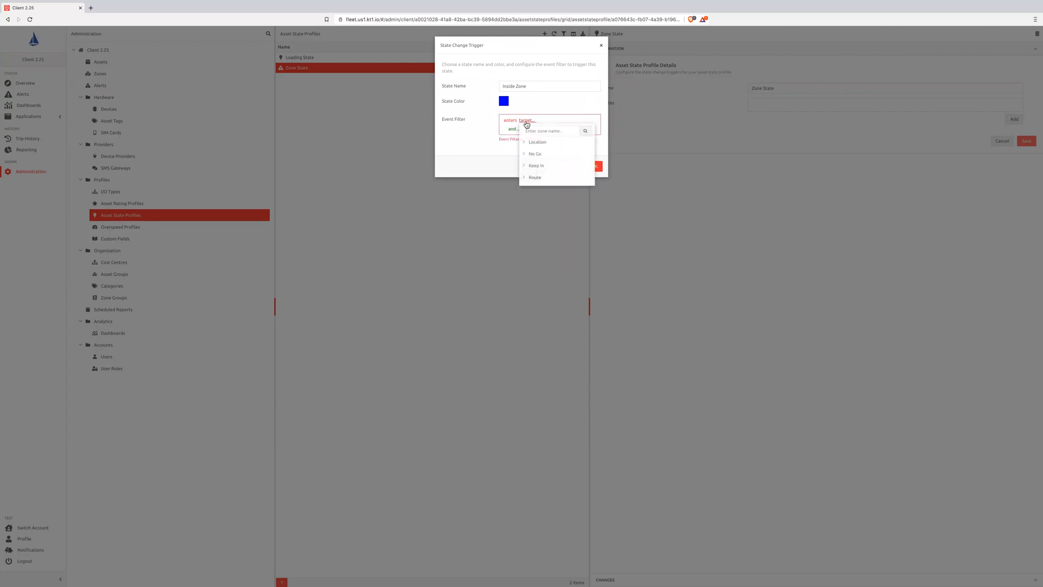
pyautogui.click(535, 141)
pyautogui.click(544, 154)
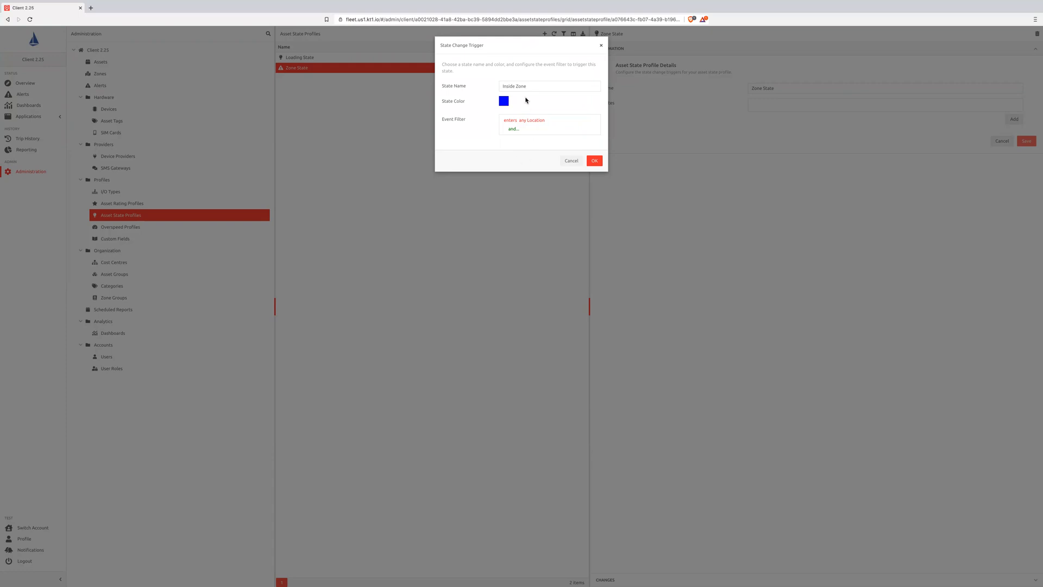
# - Set the Inside Zone state's color to dark green and accept the state change trigger
pyautogui.click(503, 104)
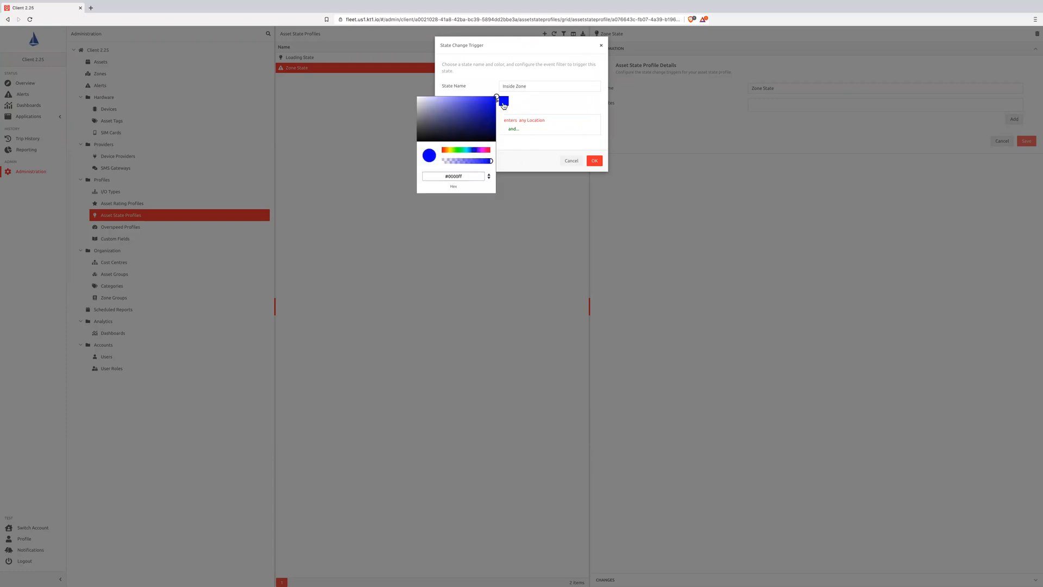
pyautogui.click(461, 151)
pyautogui.moveTo(462, 151); pyautogui.dragTo(460, 151)
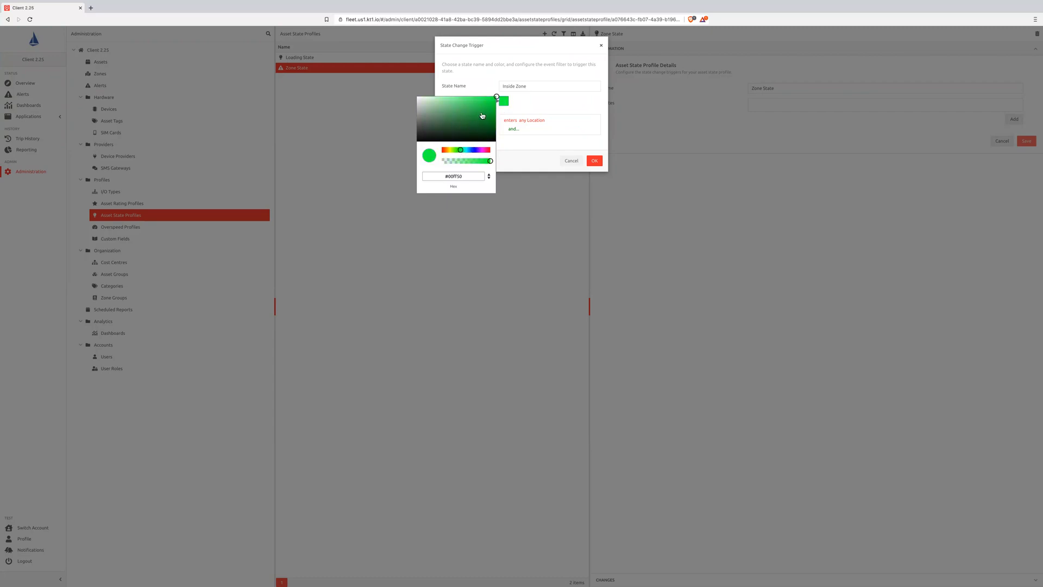
pyautogui.click(495, 98)
pyautogui.moveTo(496, 103); pyautogui.dragTo(495, 123)
pyautogui.click(524, 113)
pyautogui.click(594, 161)
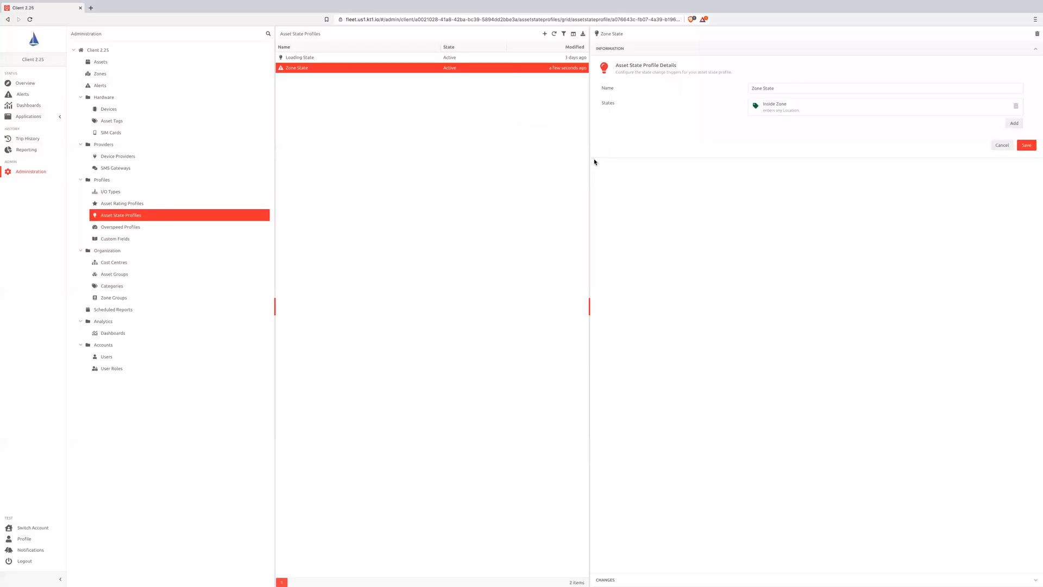
# - Add a second state named "Outside a Zone" with an event filter for leaving any Location
pyautogui.click(1019, 126)
pyautogui.click(541, 85)
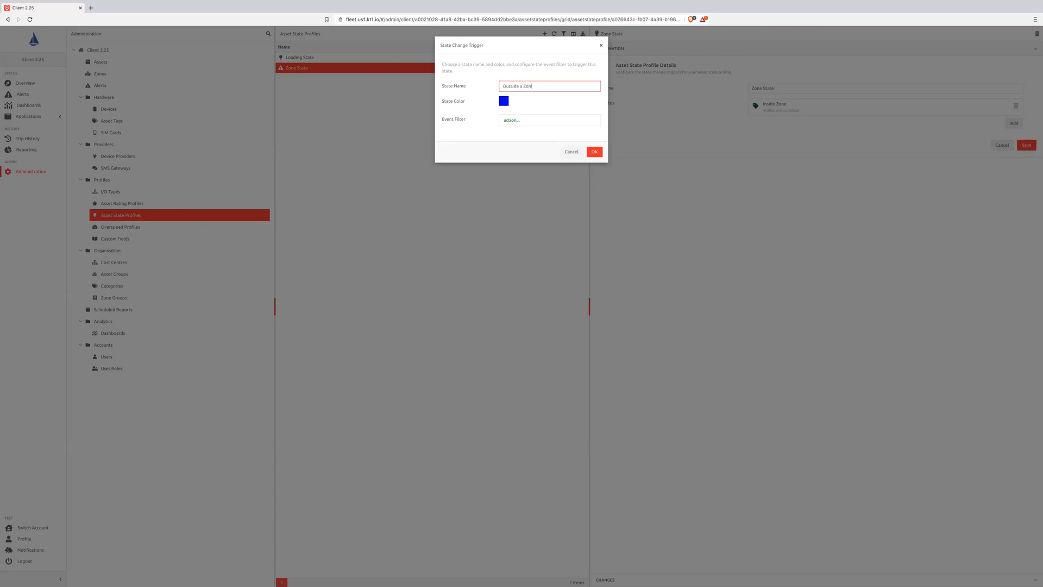
pyautogui.click(523, 120)
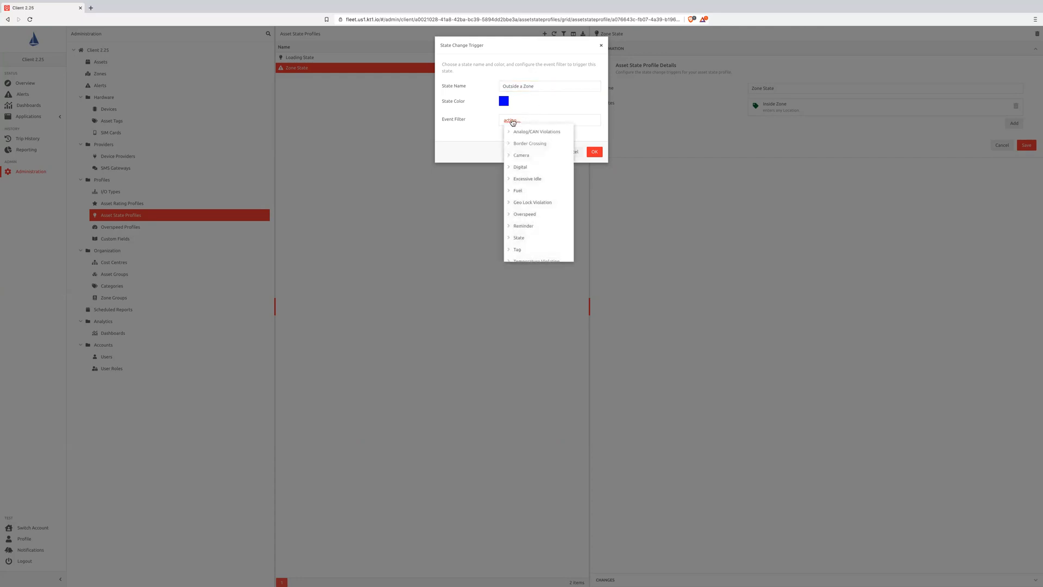
pyautogui.scroll(-3, 525, 186)
pyautogui.click(521, 253)
pyautogui.scroll(-2, 525, 239)
pyautogui.click(528, 243)
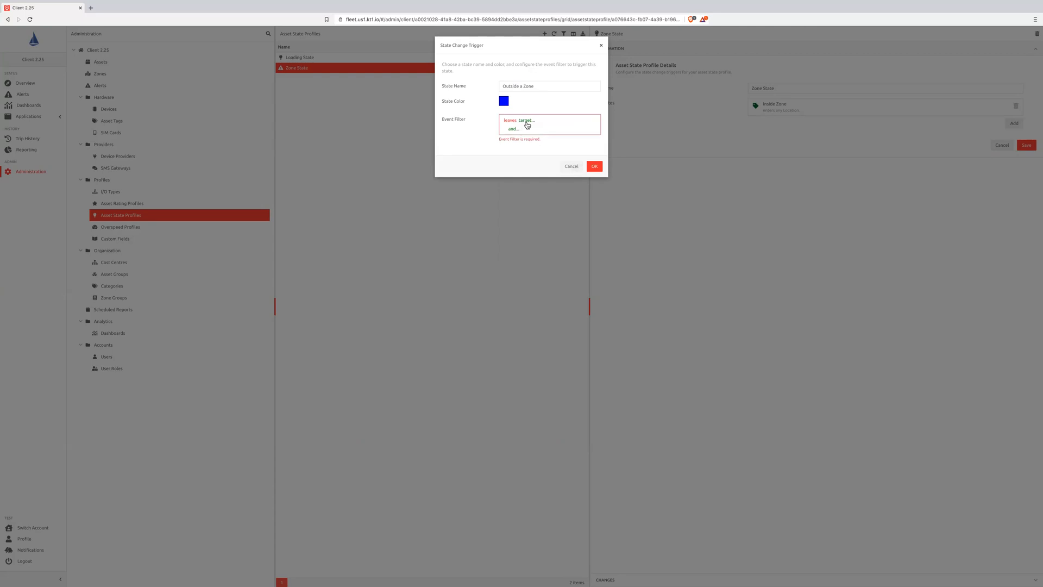
pyautogui.click(524, 122)
pyautogui.click(525, 142)
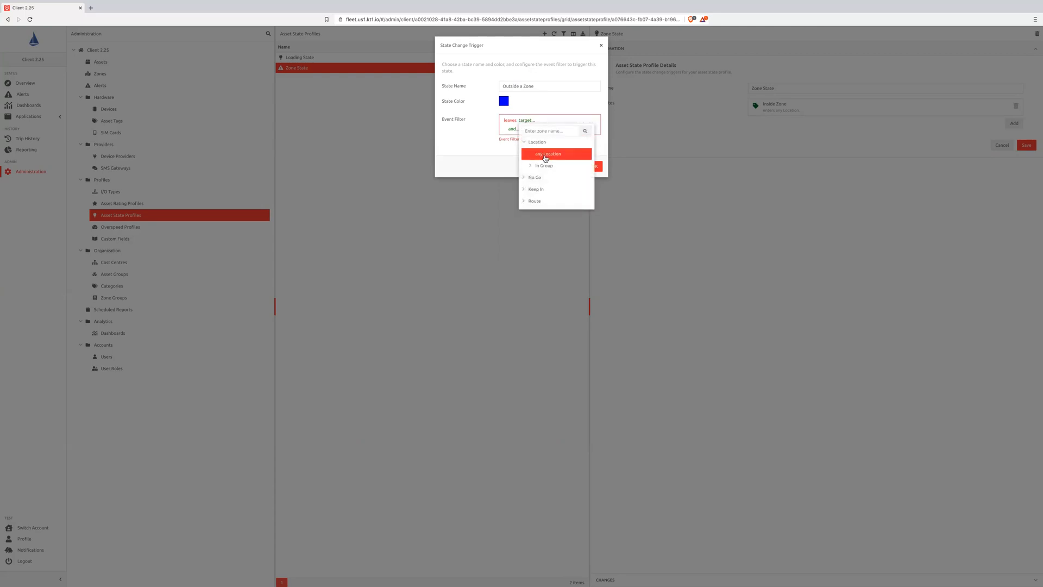
pyautogui.click(525, 155)
# - Set the Outside a Zone state's color to red and accept the state change trigger
pyautogui.click(504, 103)
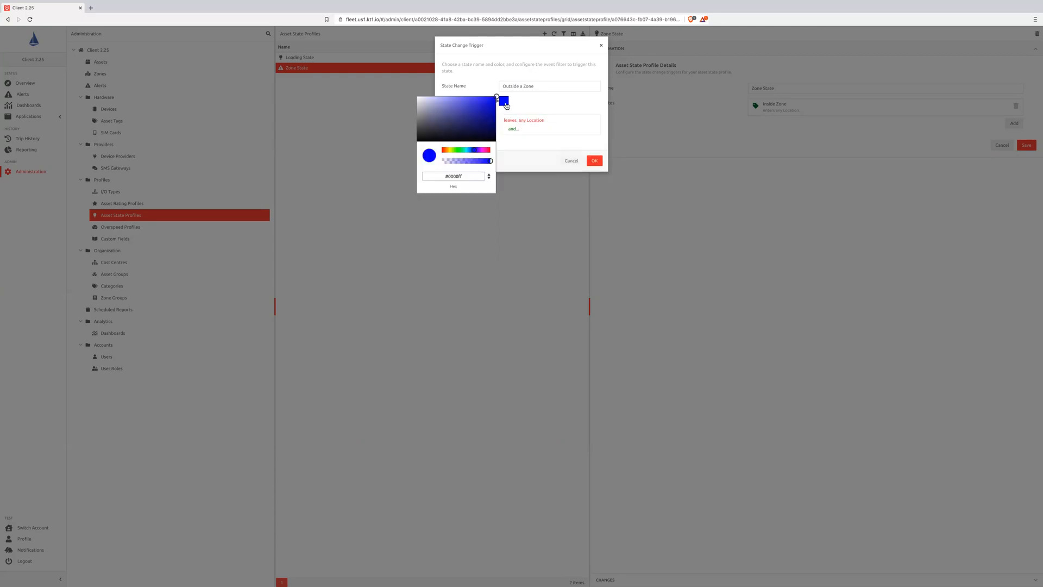
pyautogui.moveTo(477, 151); pyautogui.dragTo(491, 150)
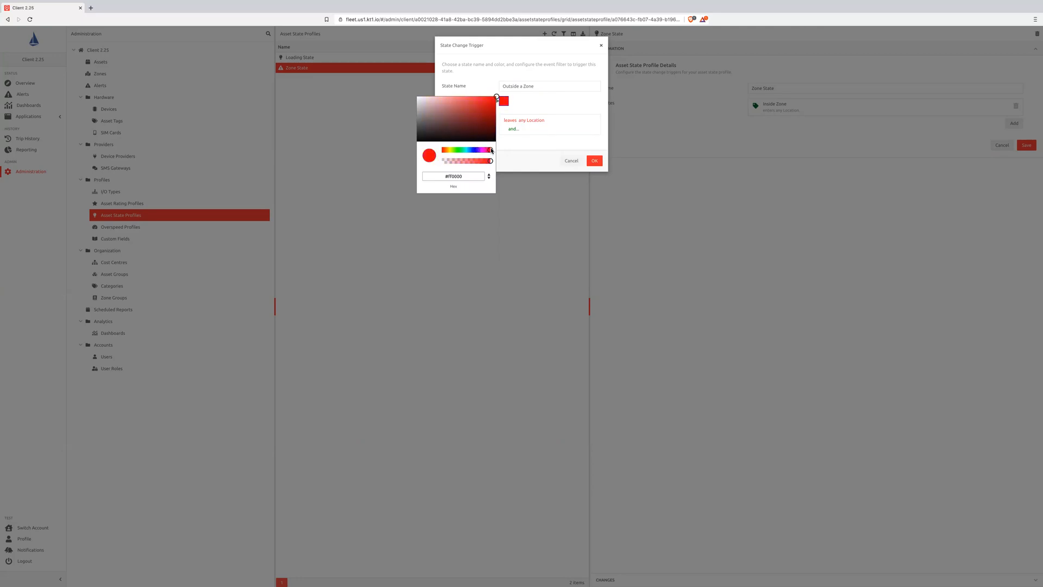
pyautogui.moveTo(496, 99); pyautogui.dragTo(492, 104)
pyautogui.click(542, 152)
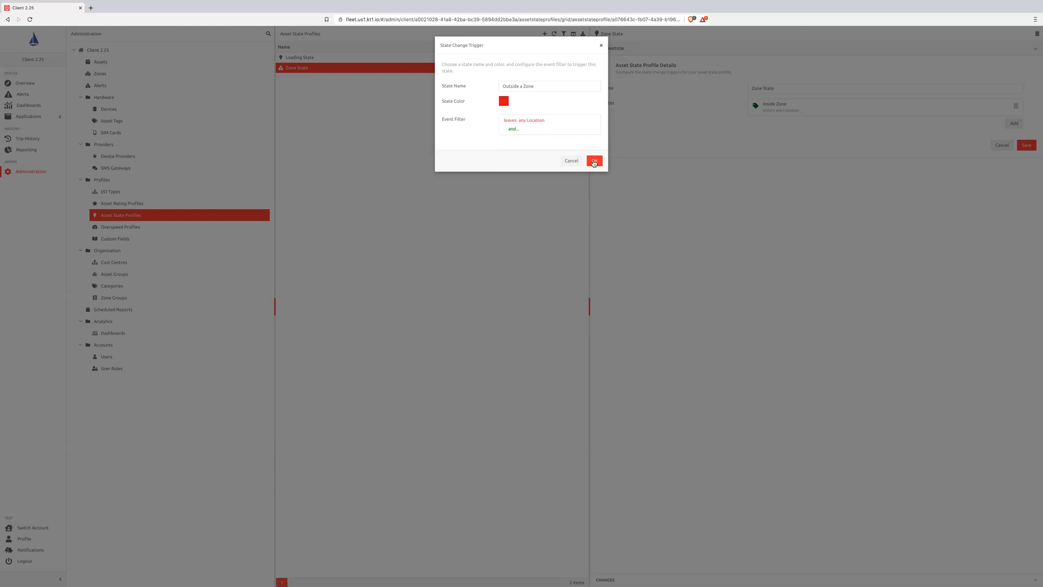
pyautogui.click(594, 161)
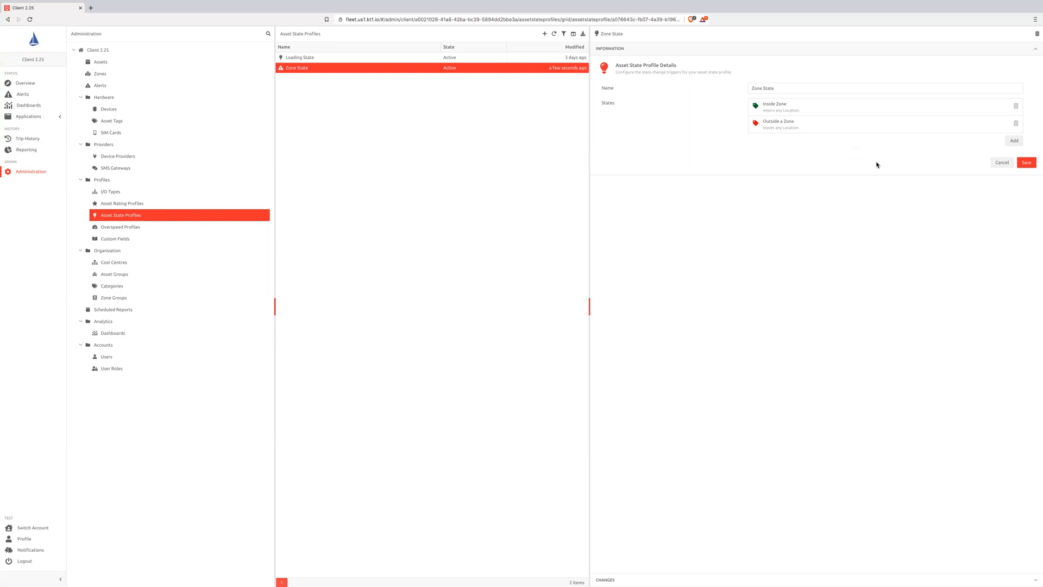
pyautogui.click(1016, 141)
pyautogui.click(513, 86)
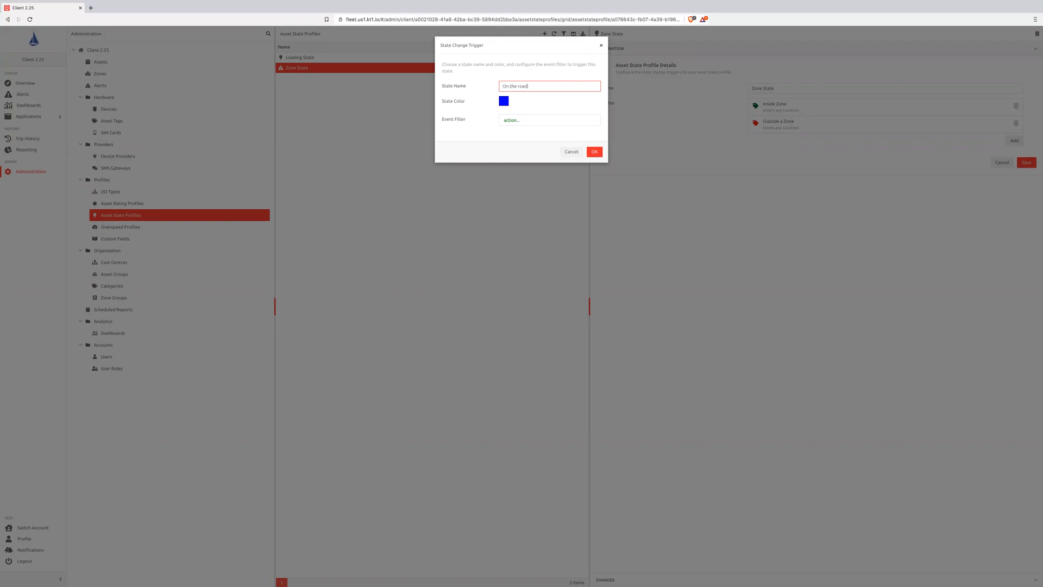
pyautogui.click(511, 120)
pyautogui.scroll(-2, 522, 203)
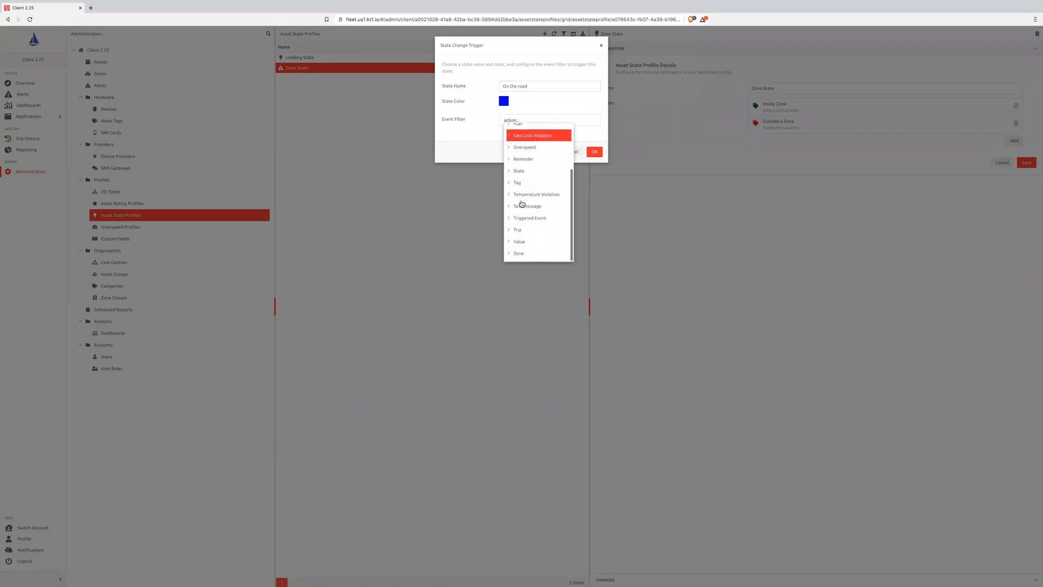
pyautogui.click(519, 230)
pyautogui.click(520, 241)
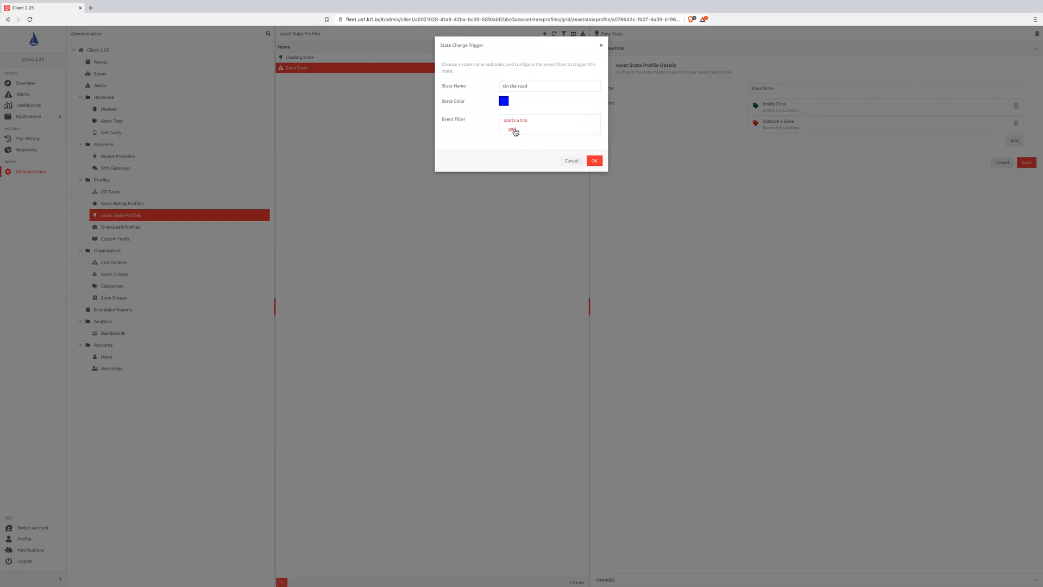
pyautogui.click(515, 131)
pyautogui.click(519, 155)
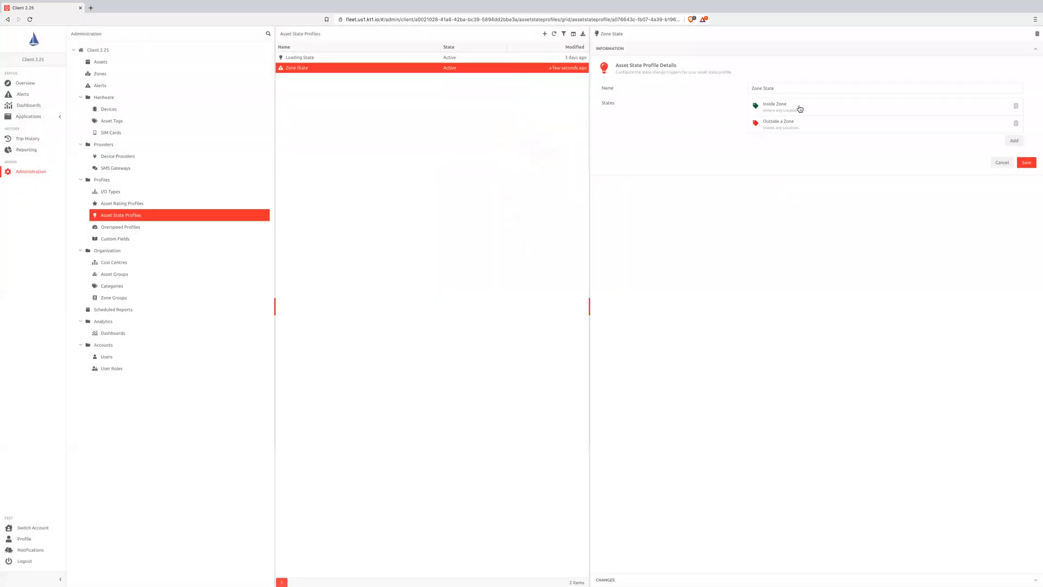
# - Delete the Inside Zone and Outside a Zone states from the Zone State profile
pyautogui.click(1015, 106)
pyautogui.click(1016, 106)
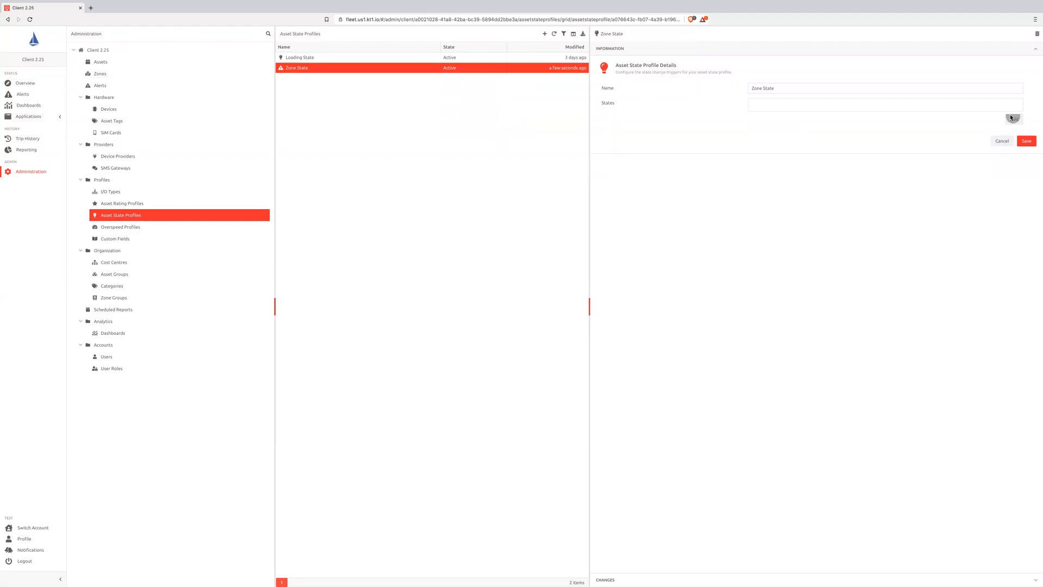
# - Add a state named "At a customer" with an event filter for entering any Location in group "Customer Depots"
pyautogui.click(1013, 119)
pyautogui.click(522, 85)
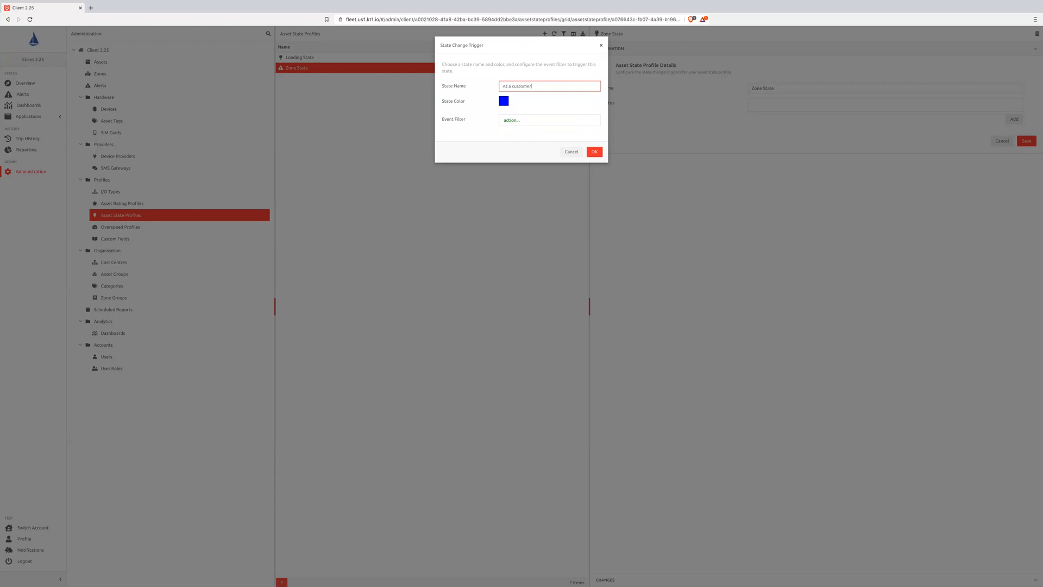
pyautogui.click(512, 120)
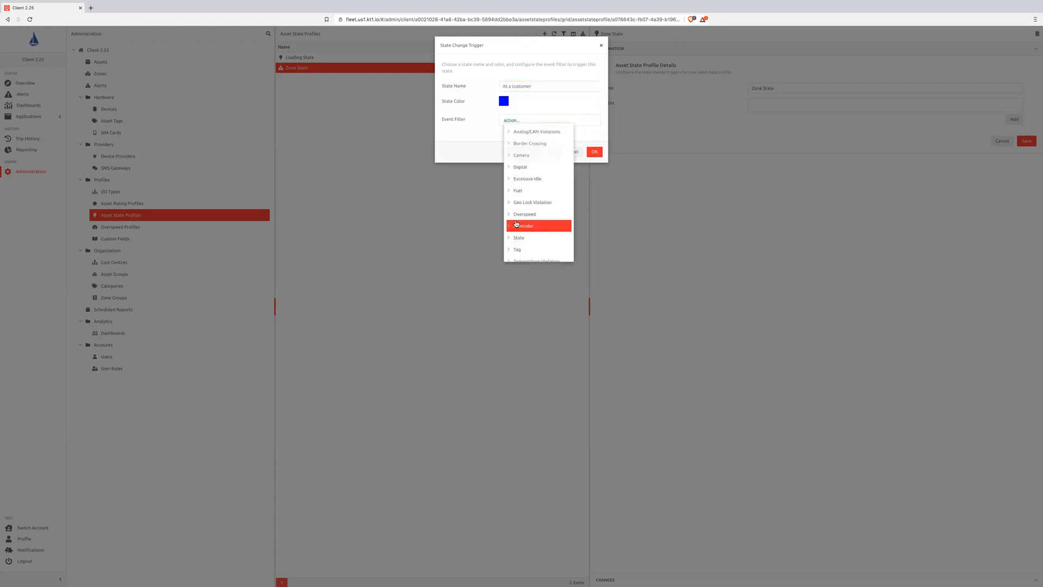
pyautogui.scroll(-3, 516, 223)
pyautogui.click(539, 215)
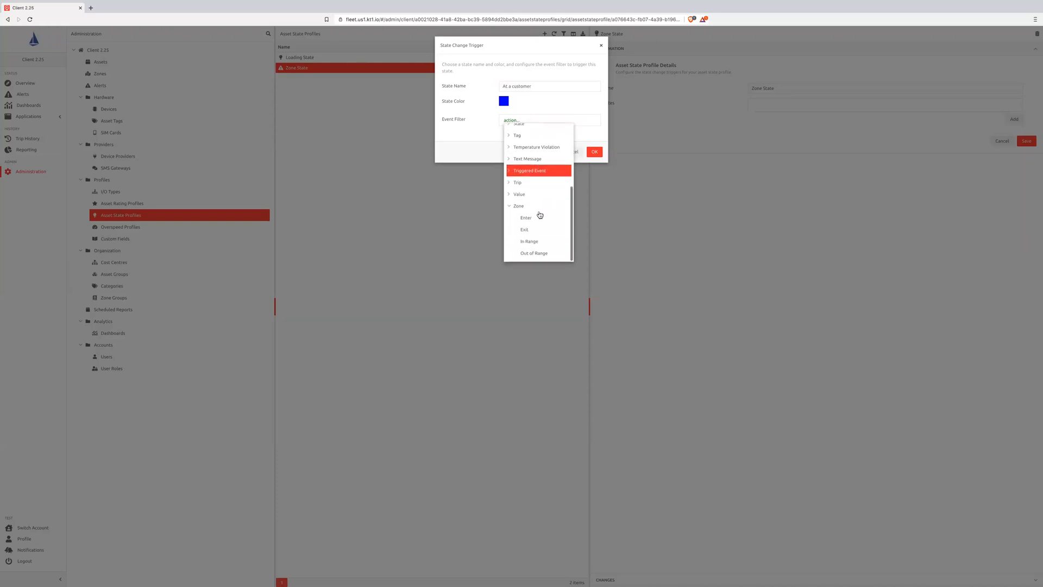
pyautogui.click(526, 217)
pyautogui.click(527, 121)
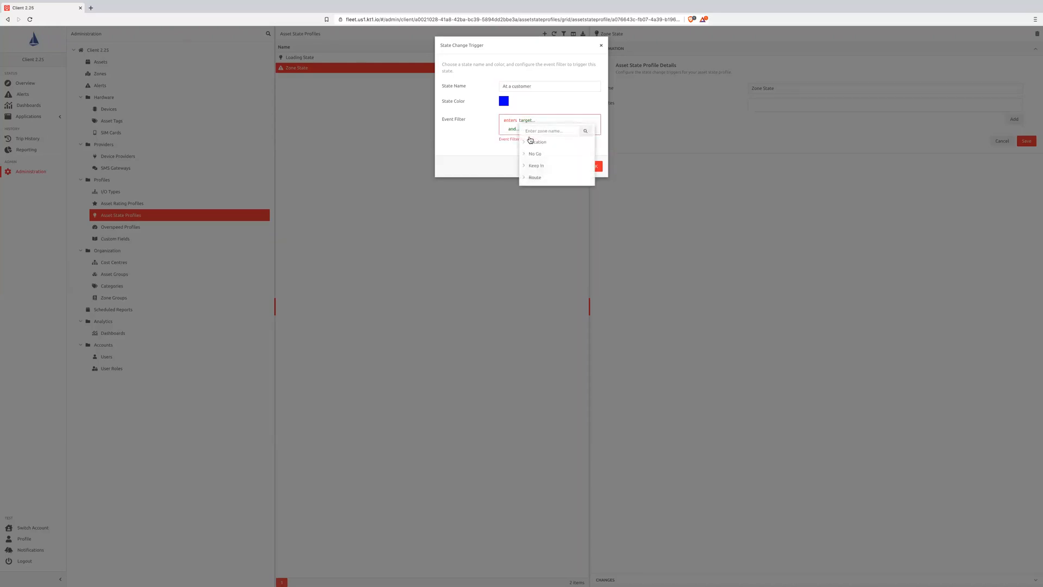
pyautogui.click(531, 141)
pyautogui.click(542, 166)
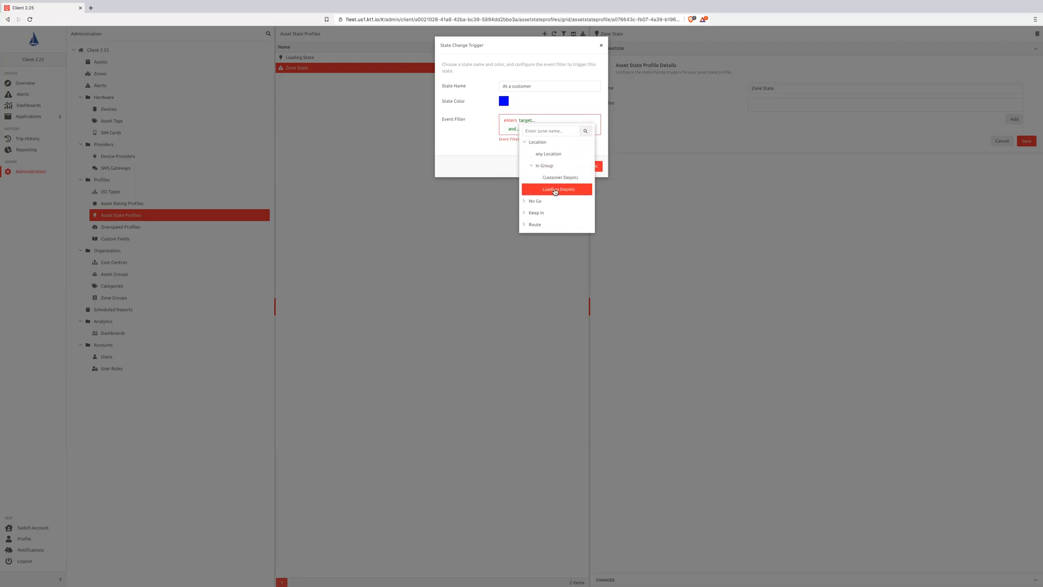
pyautogui.click(557, 178)
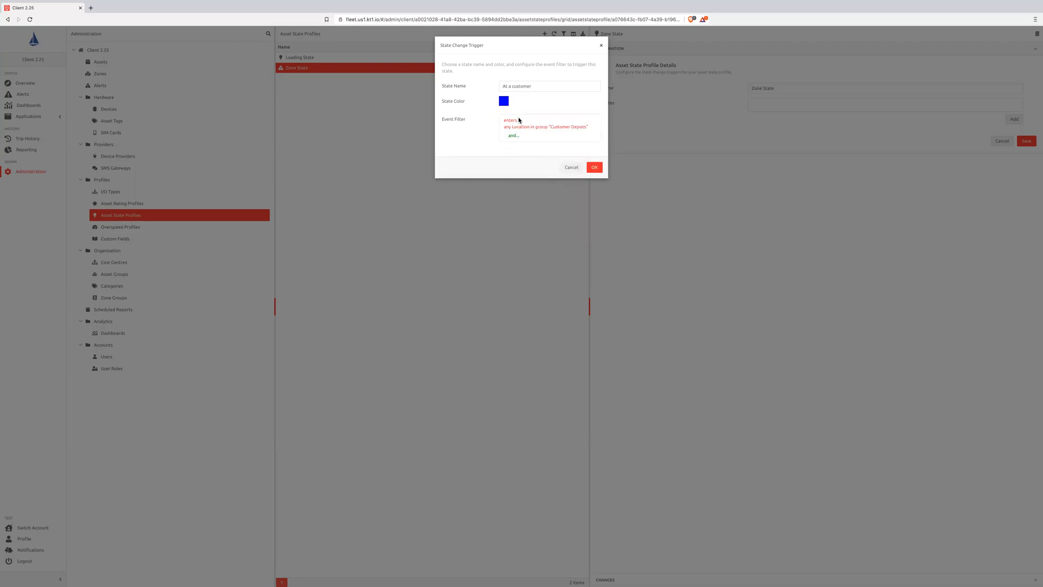
# - Set the At a customer state's color to magenta and accept the state change trigger
pyautogui.click(504, 102)
pyautogui.moveTo(473, 150); pyautogui.dragTo(483, 151)
pyautogui.moveTo(496, 99); pyautogui.dragTo(494, 101)
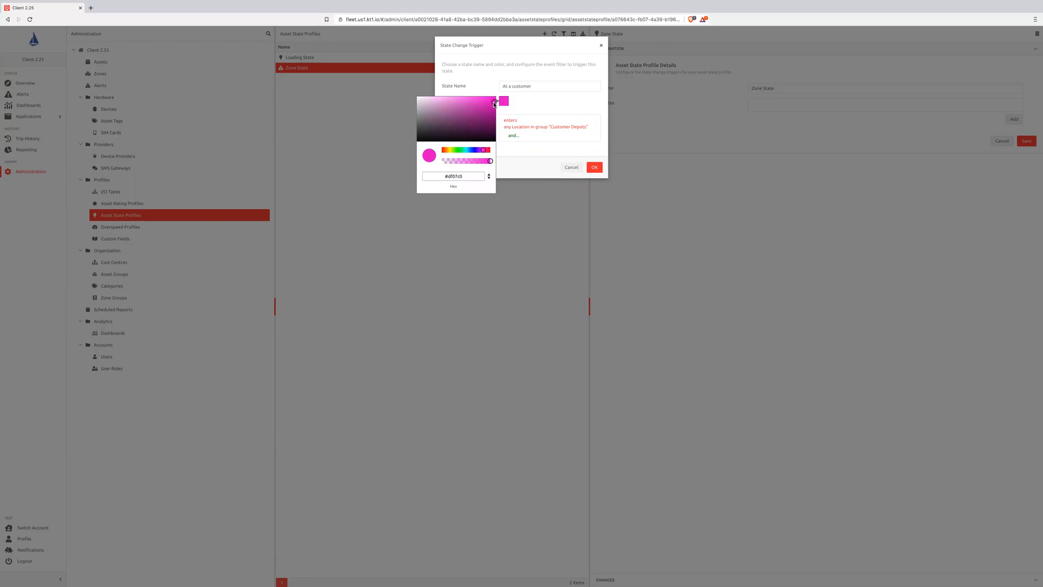
pyautogui.click(594, 167)
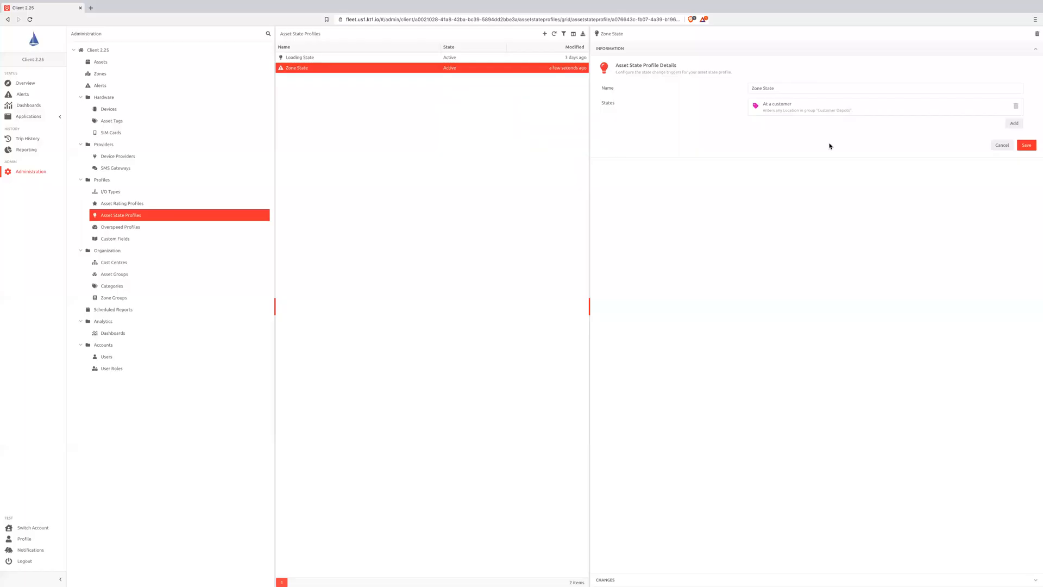
# - Add a state named "Offloading Cargo" with an event filter for the Cargo Door digital input activating
pyautogui.click(1017, 124)
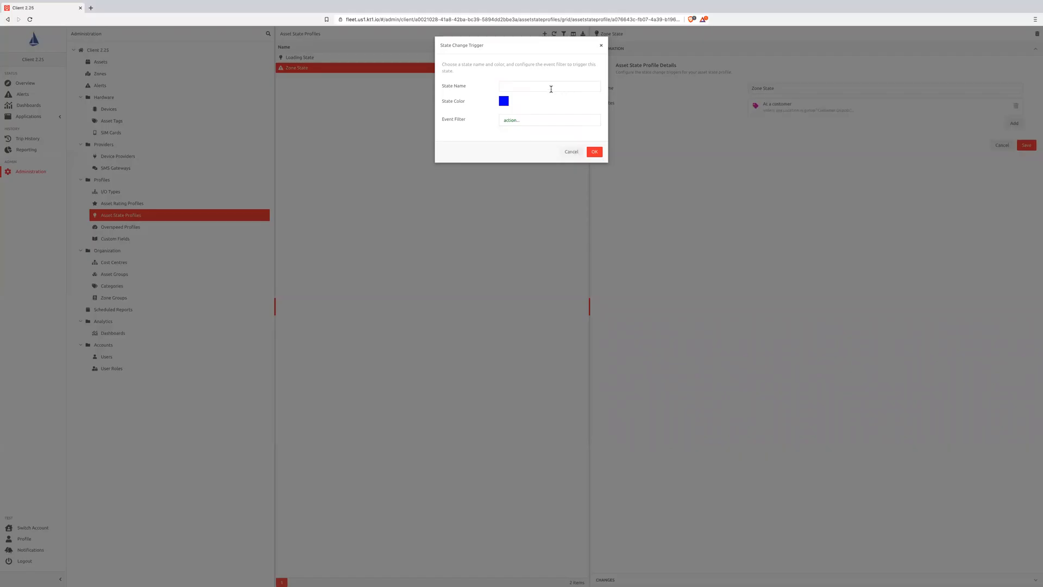
pyautogui.click(551, 89)
pyautogui.write('Offloading Cargo')
pyautogui.click(500, 120)
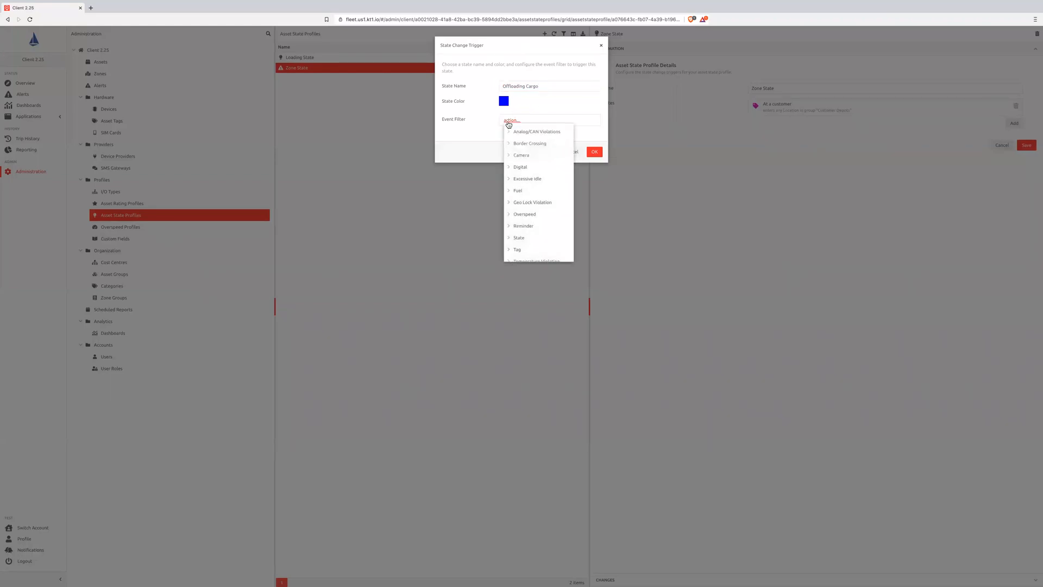
pyautogui.click(530, 167)
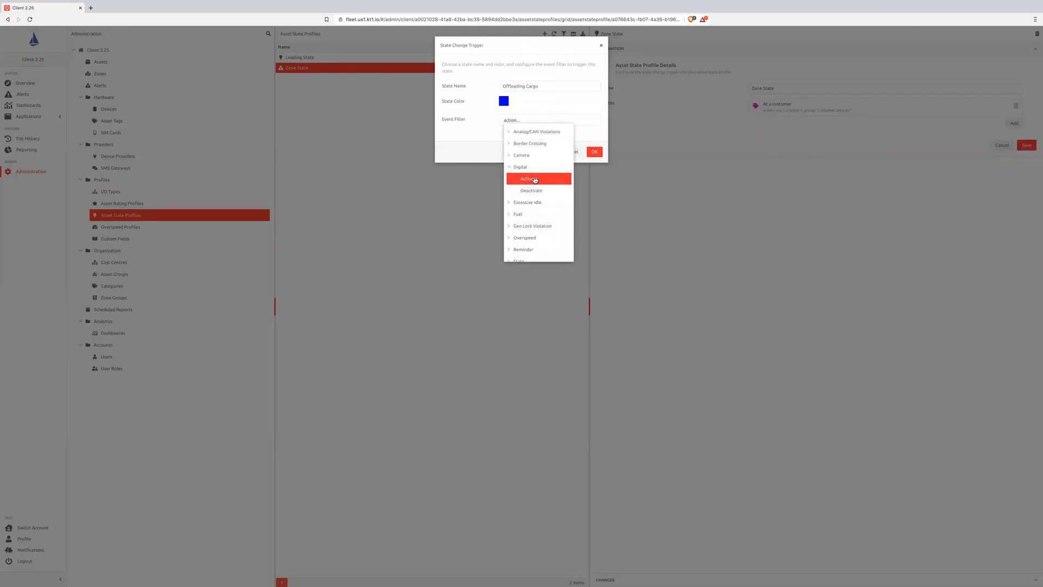
pyautogui.click(536, 180)
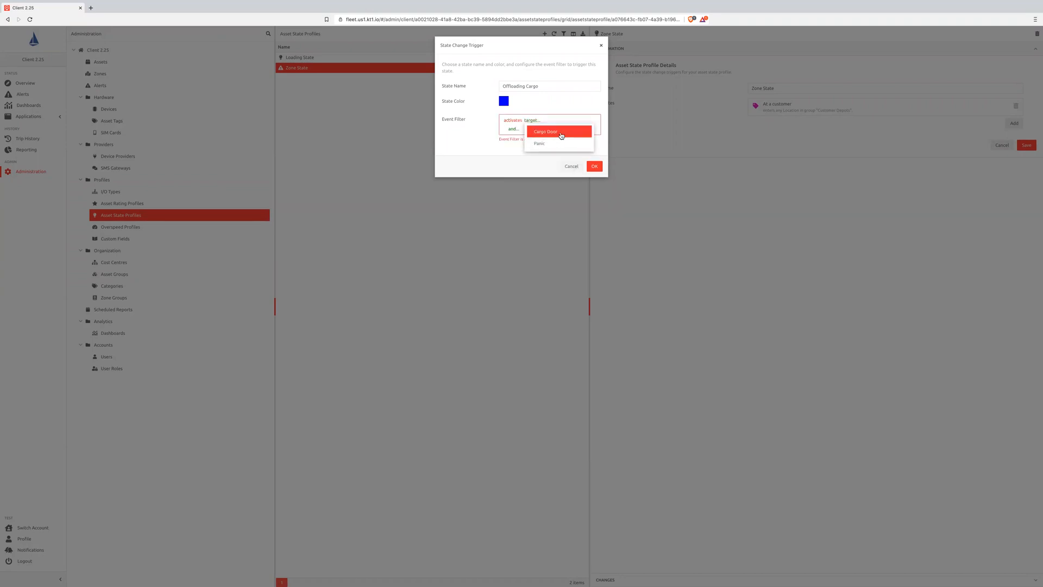
pyautogui.click(559, 132)
# - Add a zone condition to the Offloading Cargo filter requiring the current position inside any Location in group "Customer Depots"
pyautogui.click(513, 130)
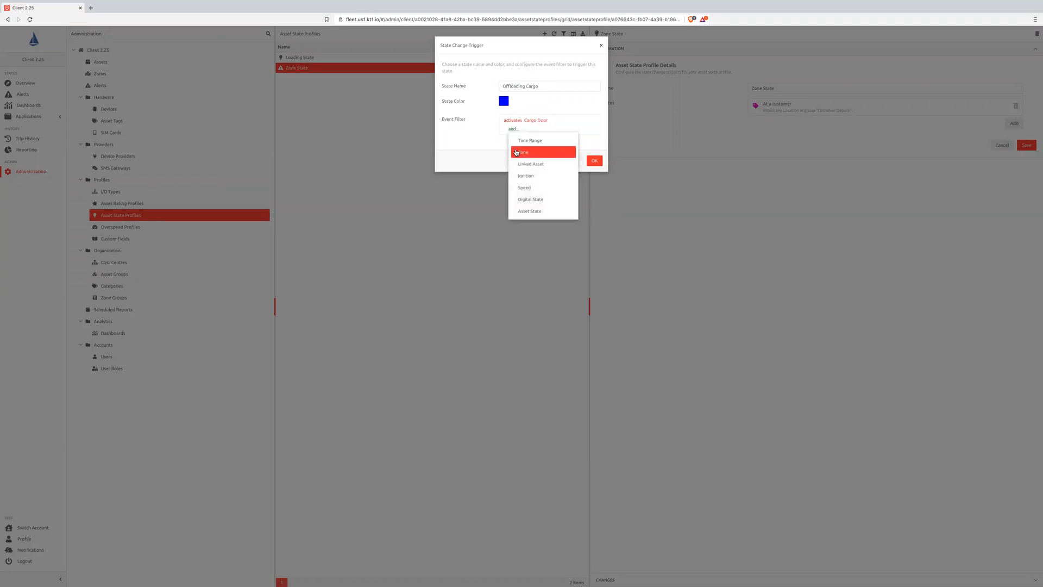
pyautogui.click(515, 152)
pyautogui.click(565, 129)
pyautogui.click(569, 141)
pyautogui.click(524, 135)
pyautogui.click(525, 157)
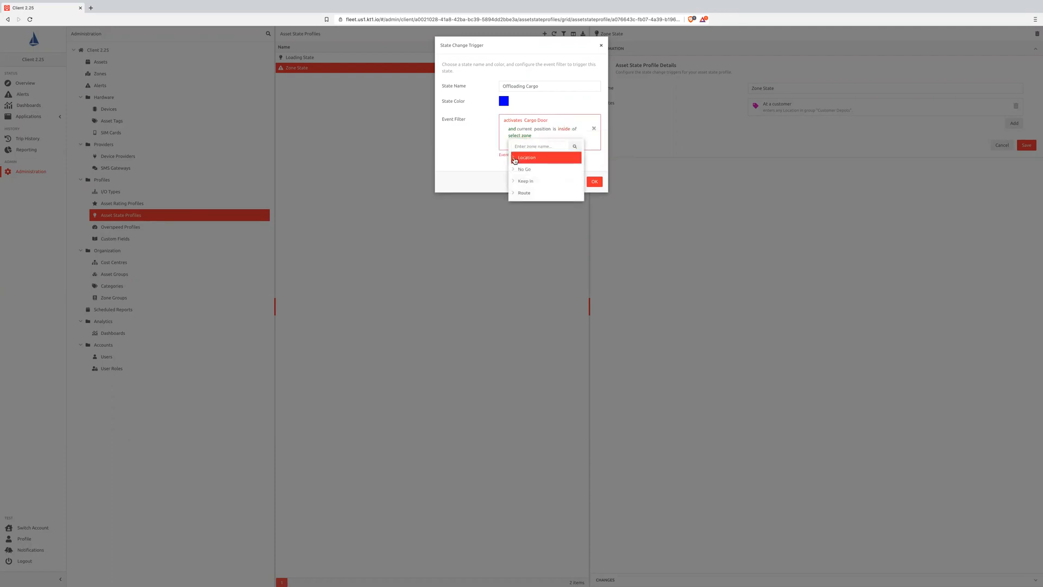
pyautogui.click(534, 181)
pyautogui.click(537, 192)
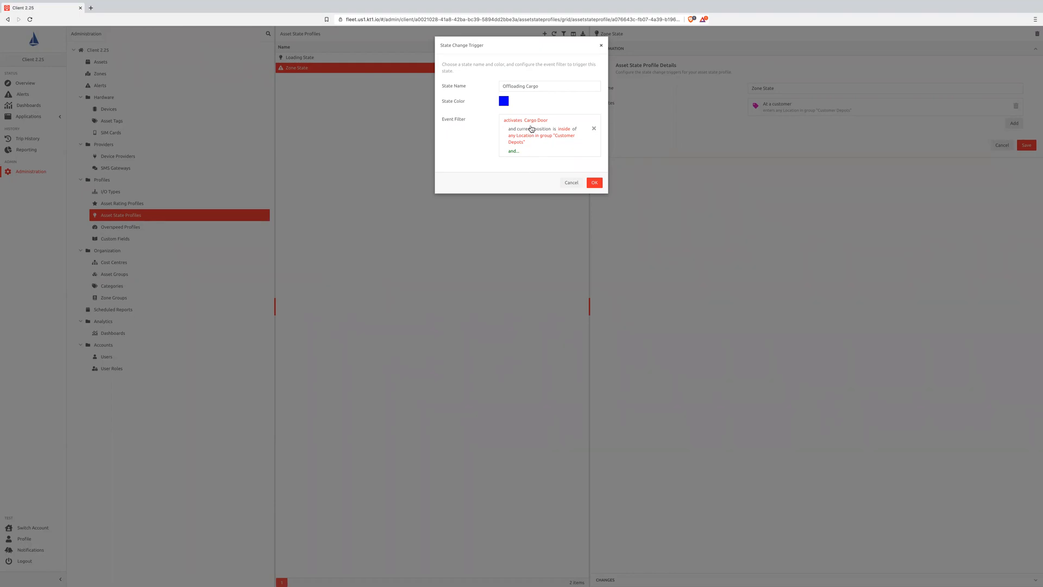
# - Set the Offloading Cargo state's color to red, accept the trigger and save the Zone State profile
pyautogui.click(503, 103)
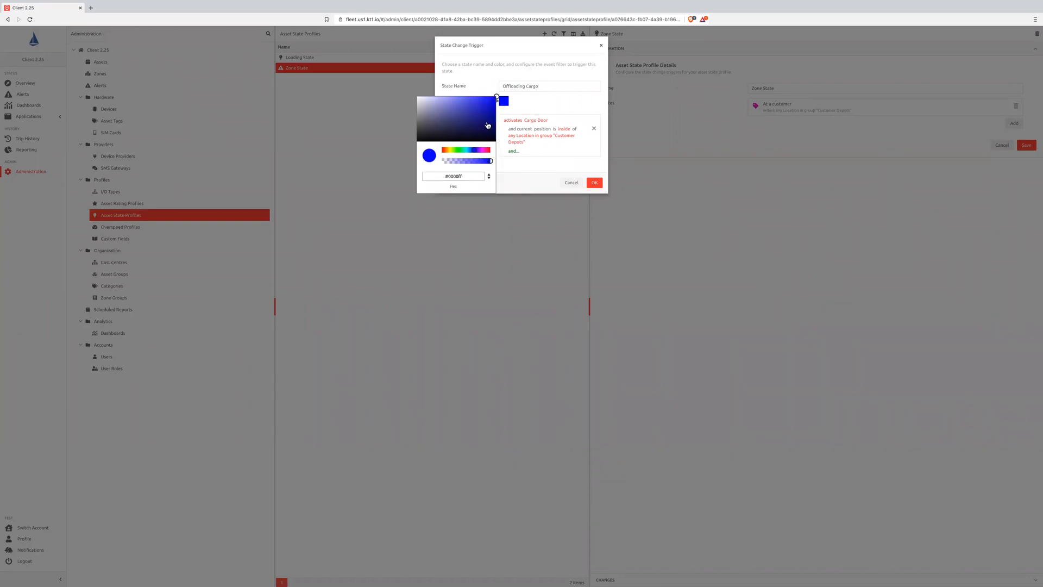
pyautogui.click(439, 151)
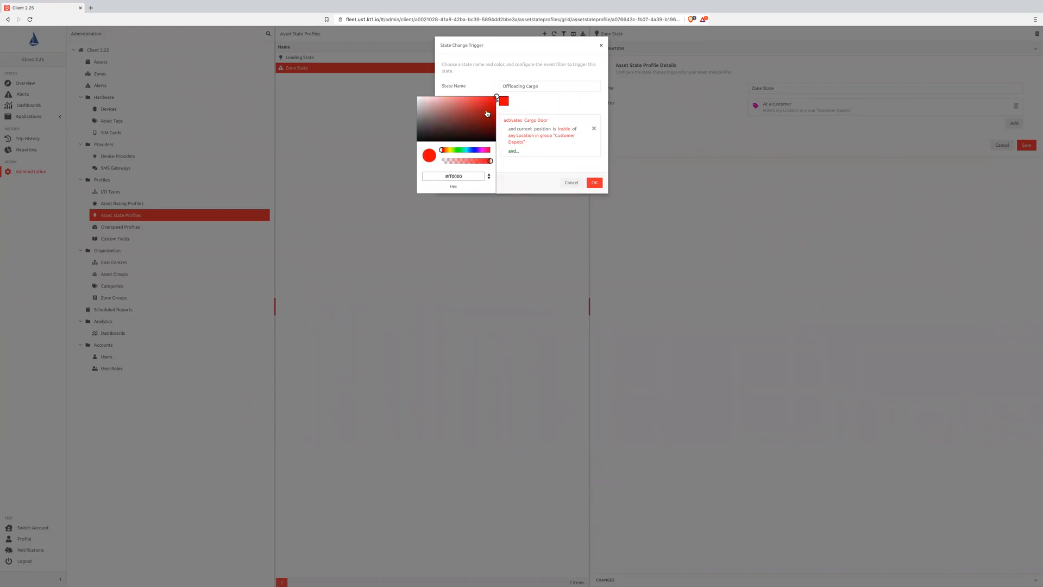
pyautogui.click(530, 176)
pyautogui.click(599, 184)
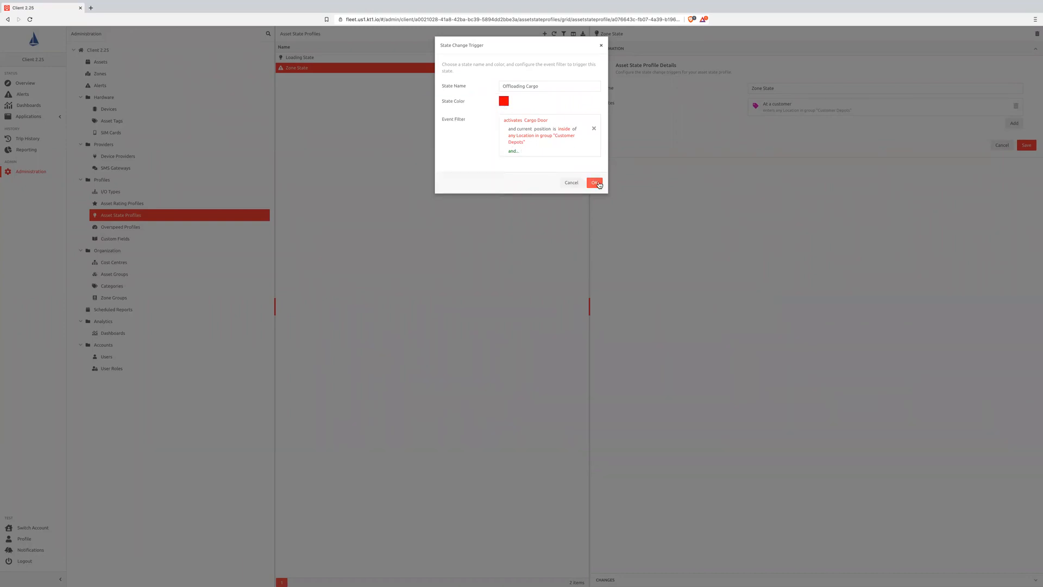
pyautogui.click(1028, 165)
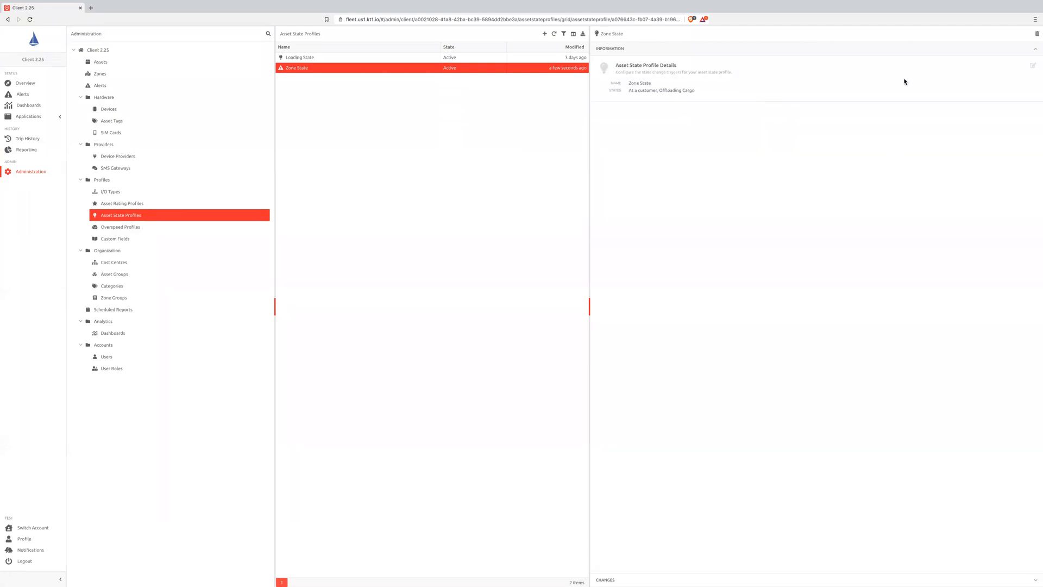
# - Add a state named "Offloaded" to the Zone State profile, with an event filter for the Cargo Door deactivating
pyautogui.click(1014, 141)
pyautogui.write('Offloaded')
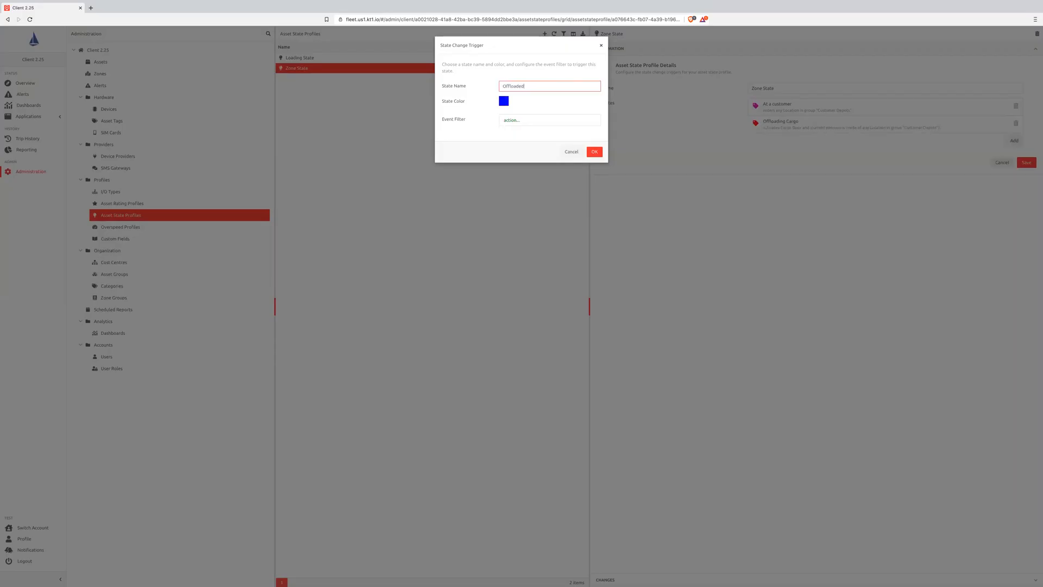
pyautogui.click(510, 121)
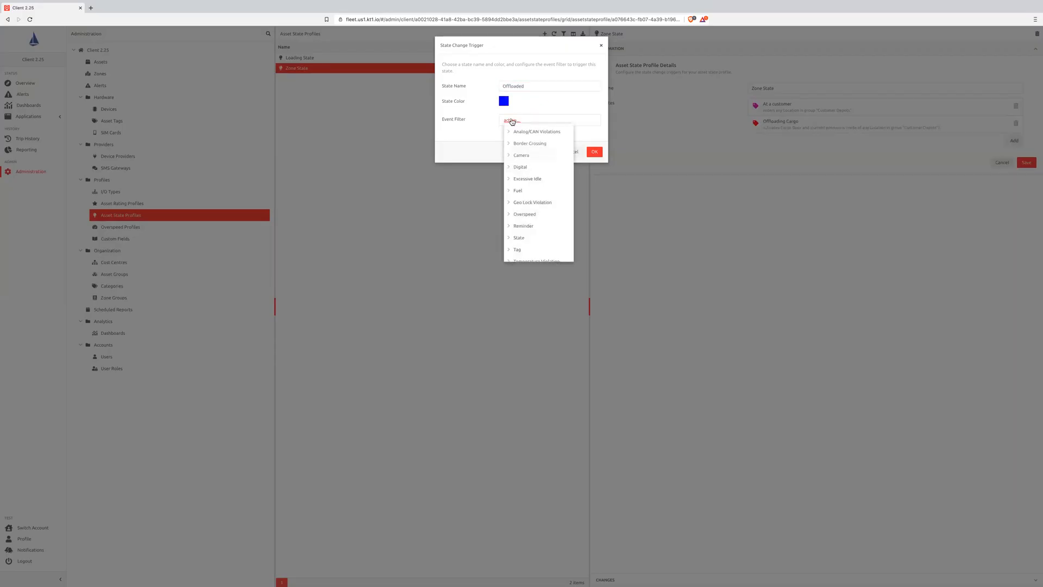
pyautogui.click(510, 168)
pyautogui.click(532, 191)
pyautogui.click(537, 121)
pyautogui.click(546, 132)
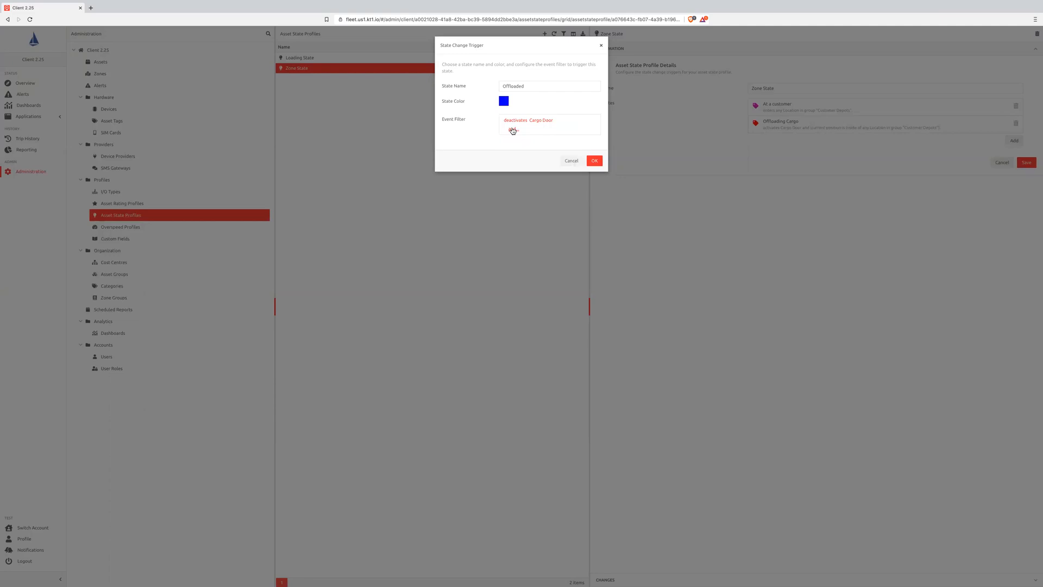
# - Add a zone condition to the Offloaded filter requiring the current position inside any Location in group "Customer Depots"
pyautogui.click(513, 129)
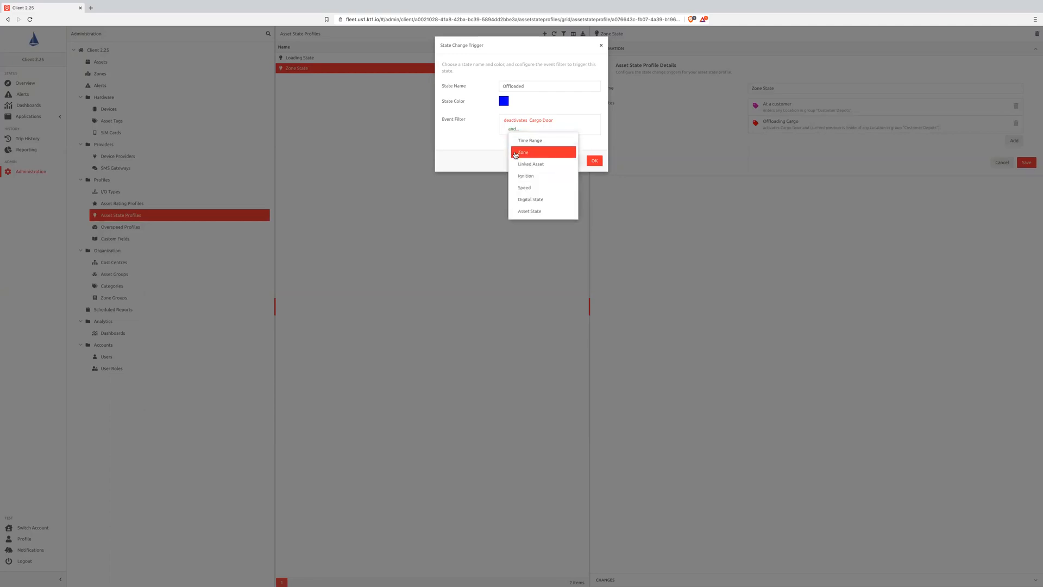
pyautogui.click(515, 155)
pyautogui.click(564, 129)
pyautogui.click(567, 140)
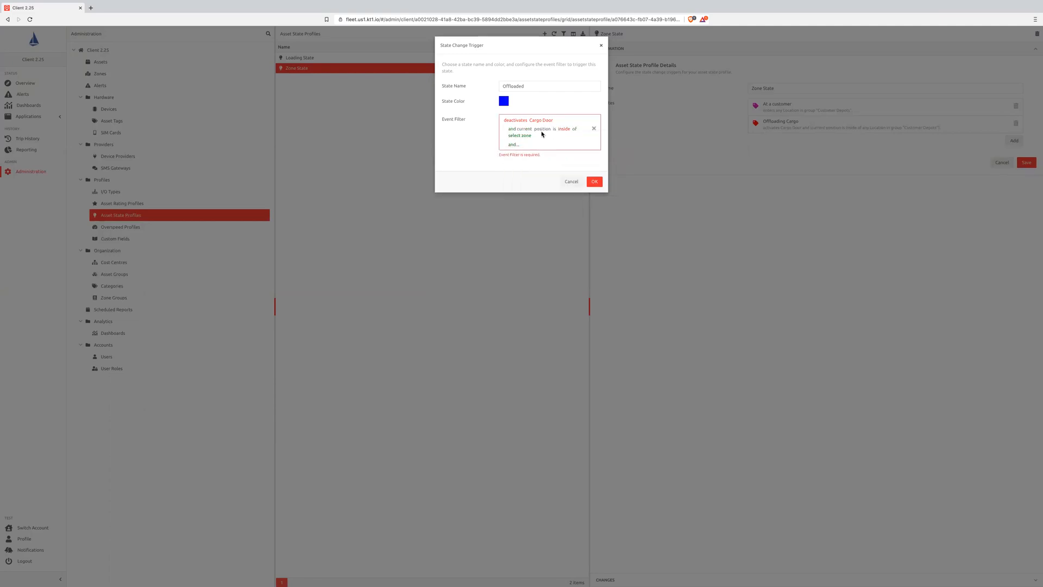
pyautogui.click(522, 135)
pyautogui.click(513, 158)
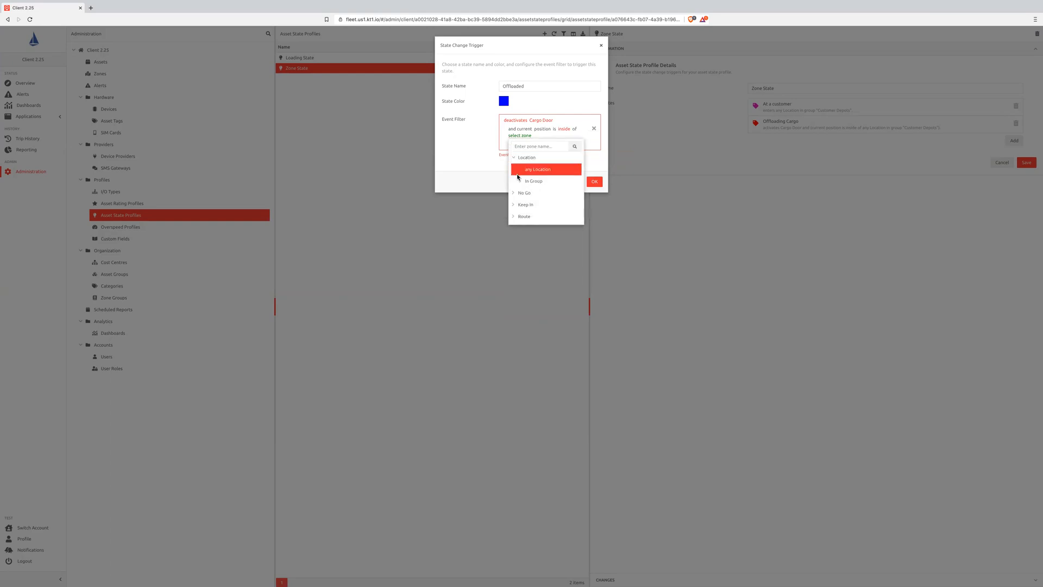
pyautogui.click(532, 181)
pyautogui.click(547, 194)
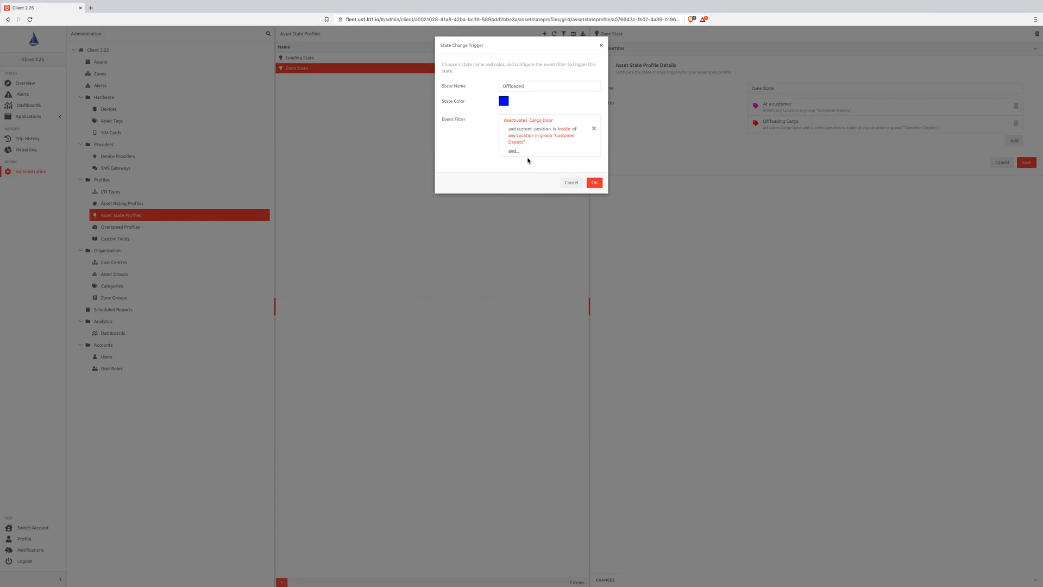
# - Add an asset state condition to the Offloaded filter requiring the Zone State to be Offloading Cargo
pyautogui.click(514, 151)
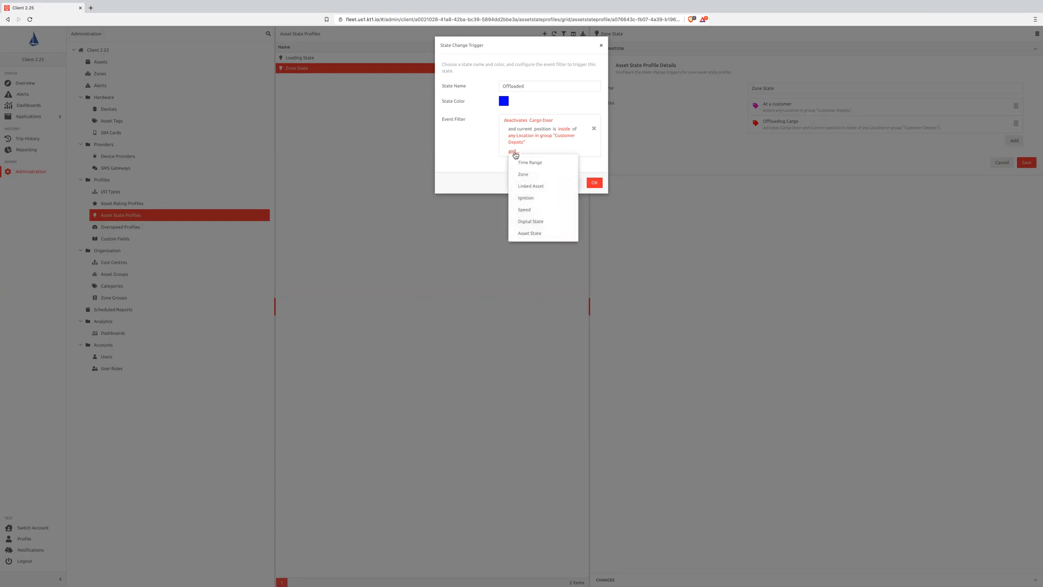
pyautogui.click(525, 234)
pyautogui.click(543, 151)
pyautogui.click(547, 163)
pyautogui.click(543, 152)
pyautogui.click(545, 190)
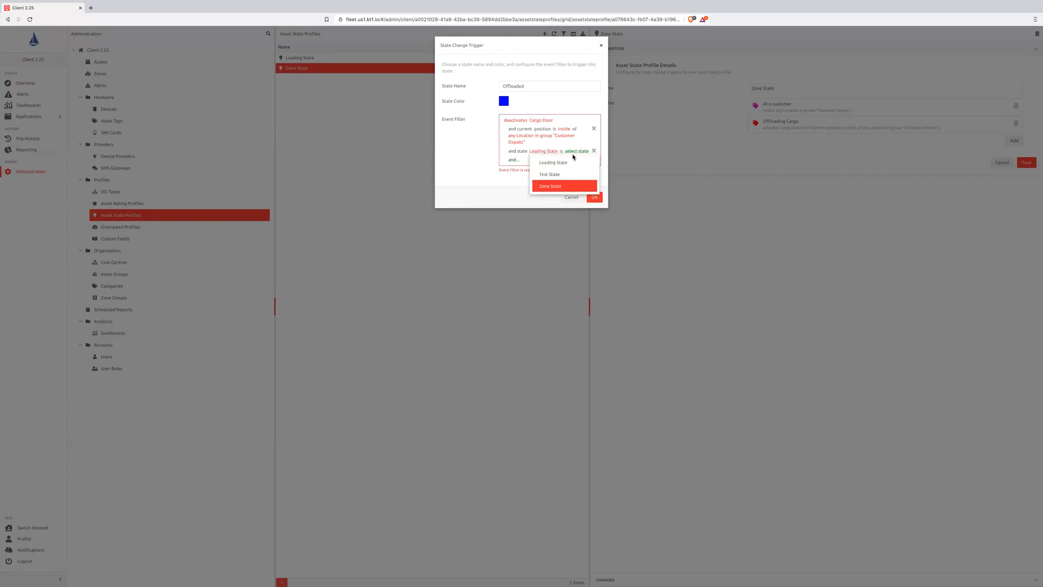
pyautogui.click(575, 152)
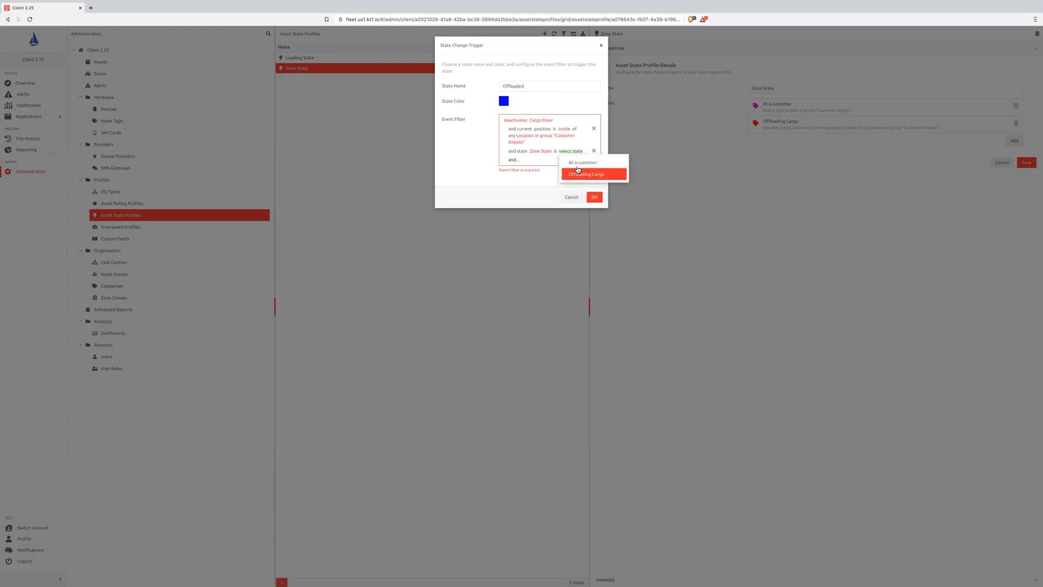
pyautogui.click(591, 175)
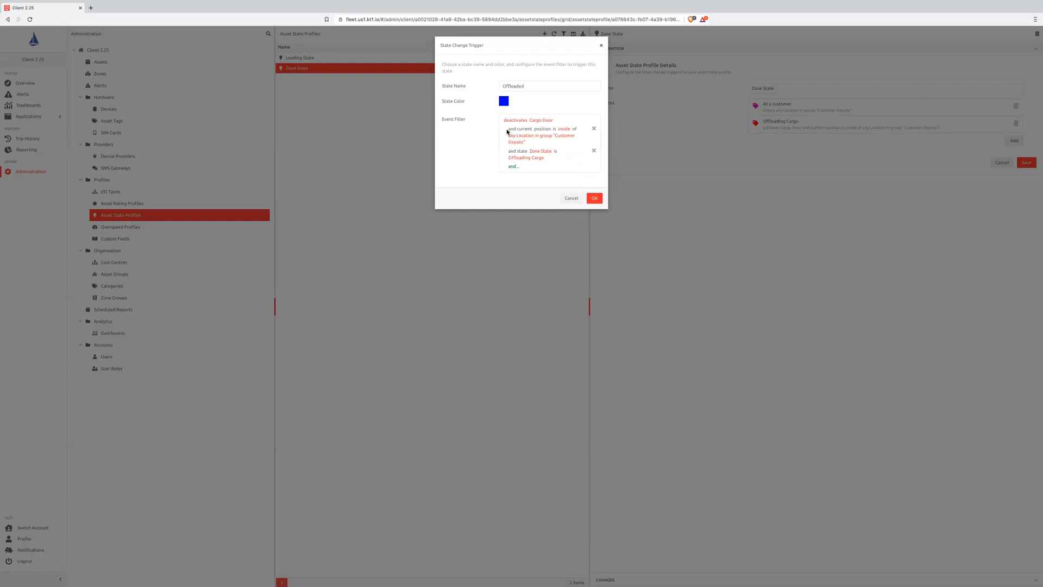
# - Set the Offloaded state's color to green and accept the trigger, discarding the unsaved Zone State profile edits
pyautogui.click(504, 103)
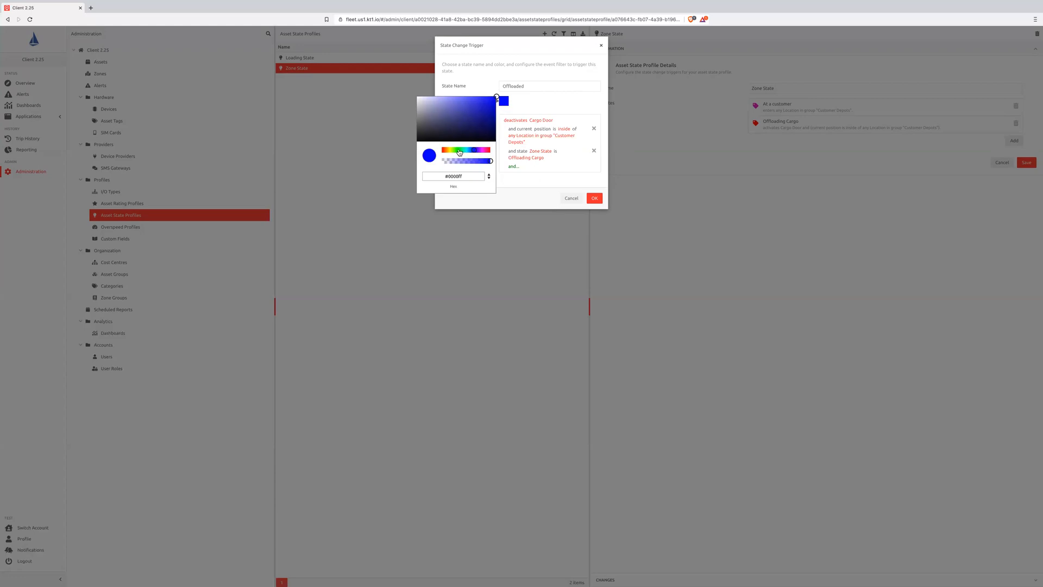
pyautogui.click(458, 150)
pyautogui.click(494, 112)
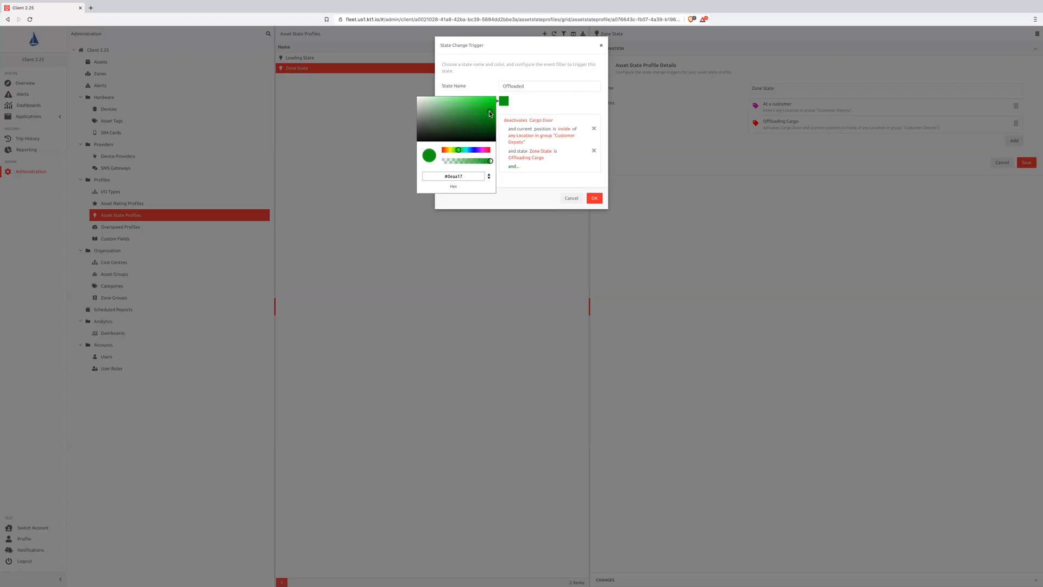
pyautogui.click(551, 104)
pyautogui.click(594, 198)
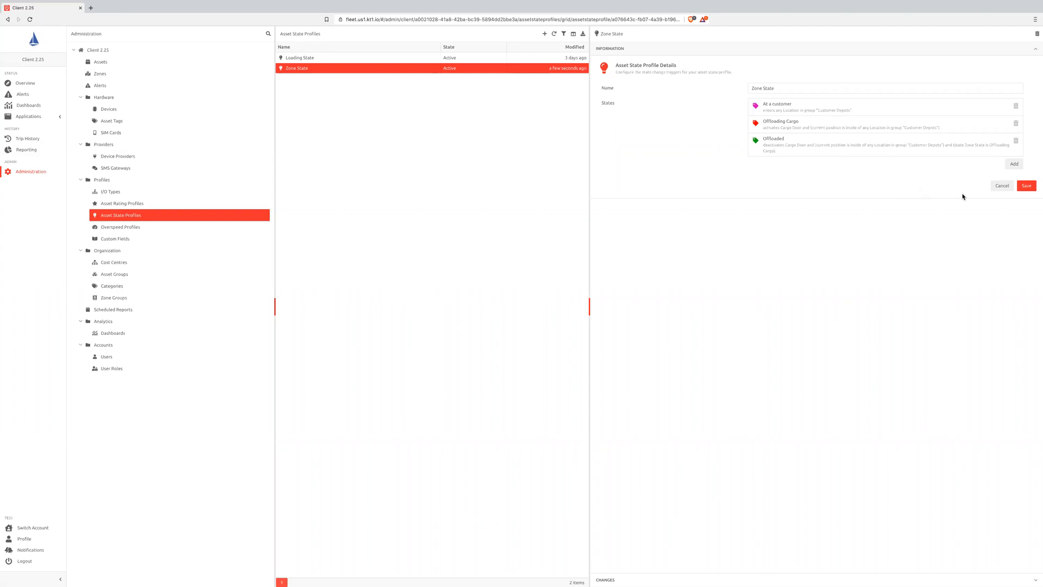
pyautogui.click(1002, 186)
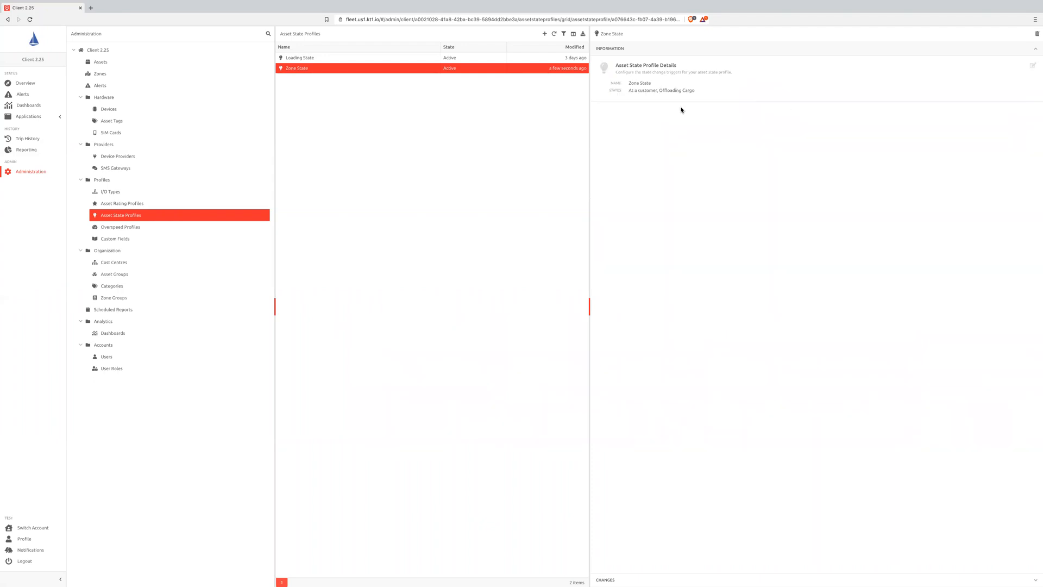
# - Examine the event filter actions available for a new Zone State trigger, including the Digital and Zone categories, without adding a state
pyautogui.click(1033, 66)
pyautogui.click(1010, 146)
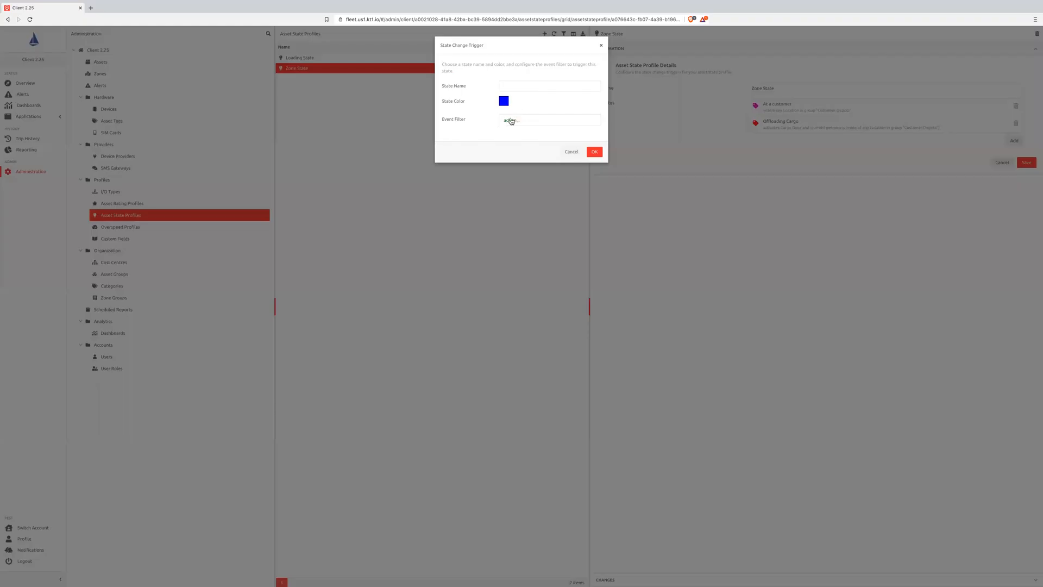
pyautogui.click(509, 123)
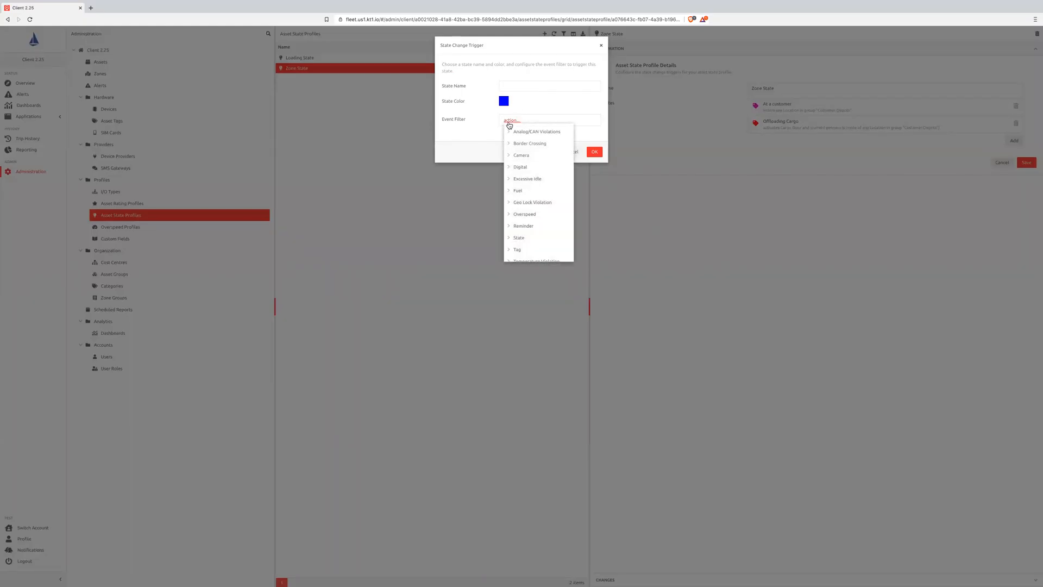
pyautogui.click(517, 167)
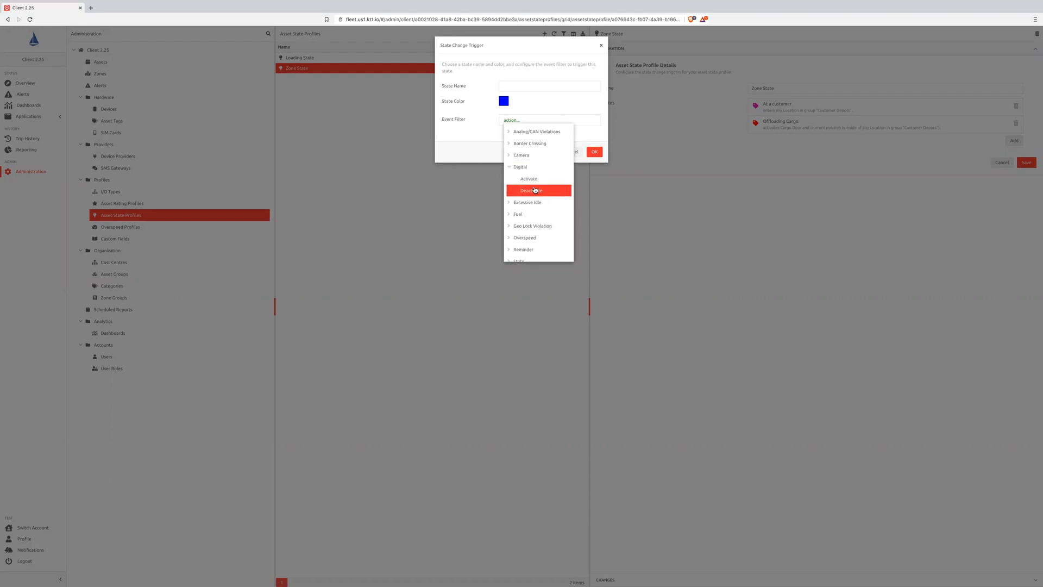
pyautogui.scroll(-3, 535, 190)
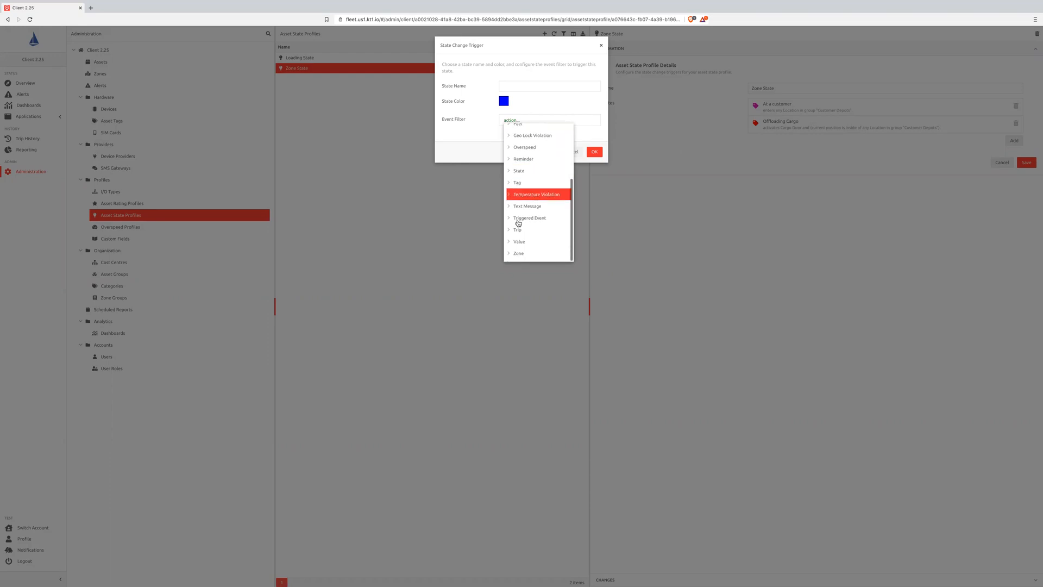
pyautogui.click(510, 231)
pyautogui.click(509, 232)
pyautogui.click(510, 254)
pyautogui.scroll(-2, 537, 233)
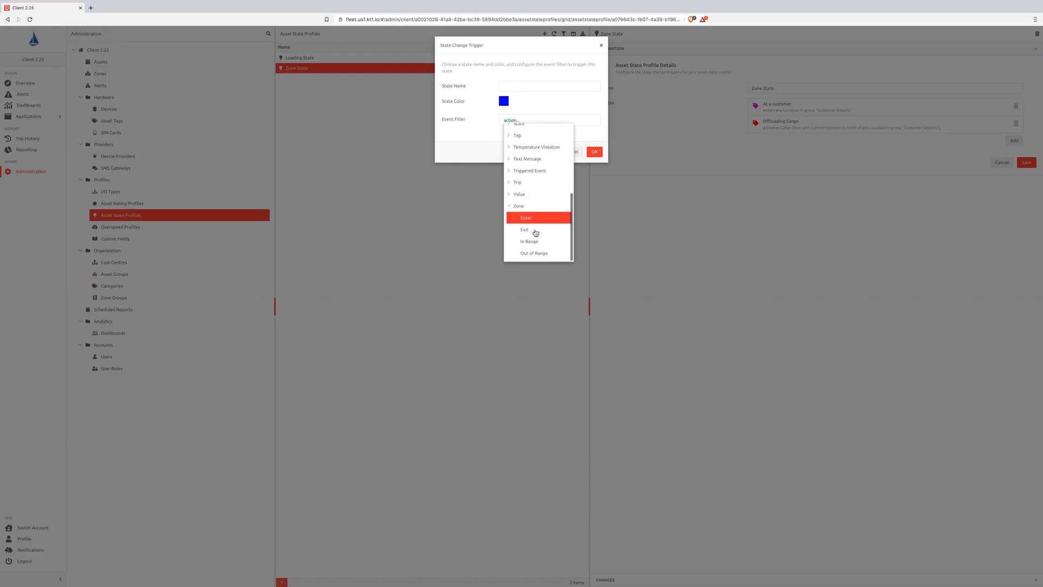
pyautogui.click(511, 207)
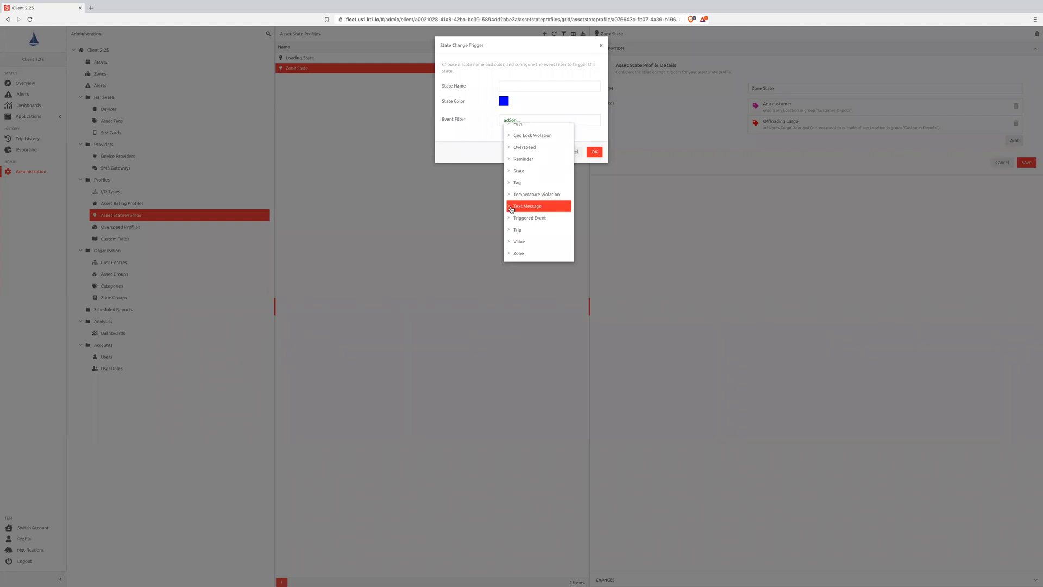
pyautogui.scroll(2, 511, 209)
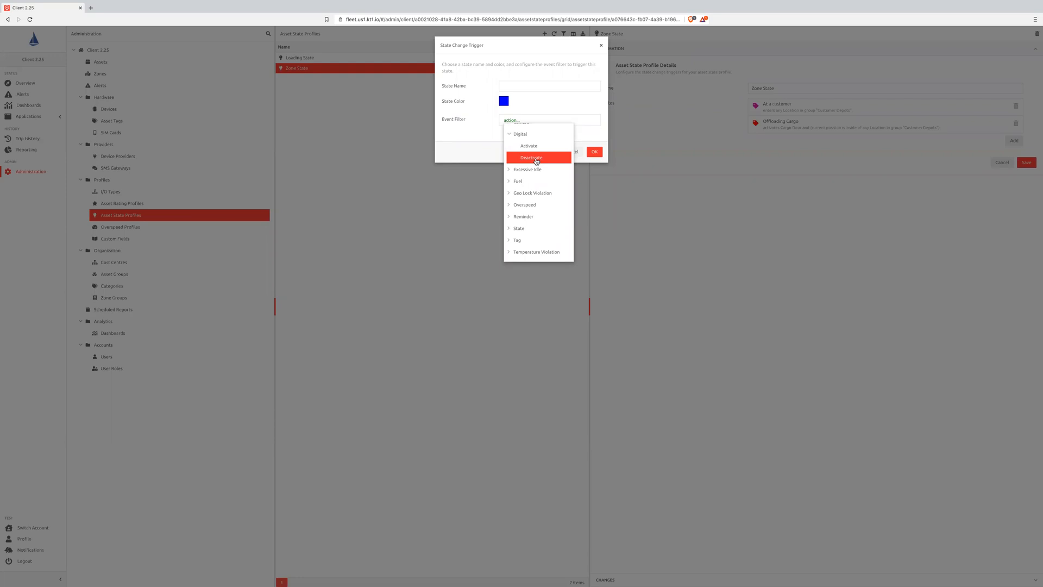
pyautogui.click(491, 148)
pyautogui.click(572, 152)
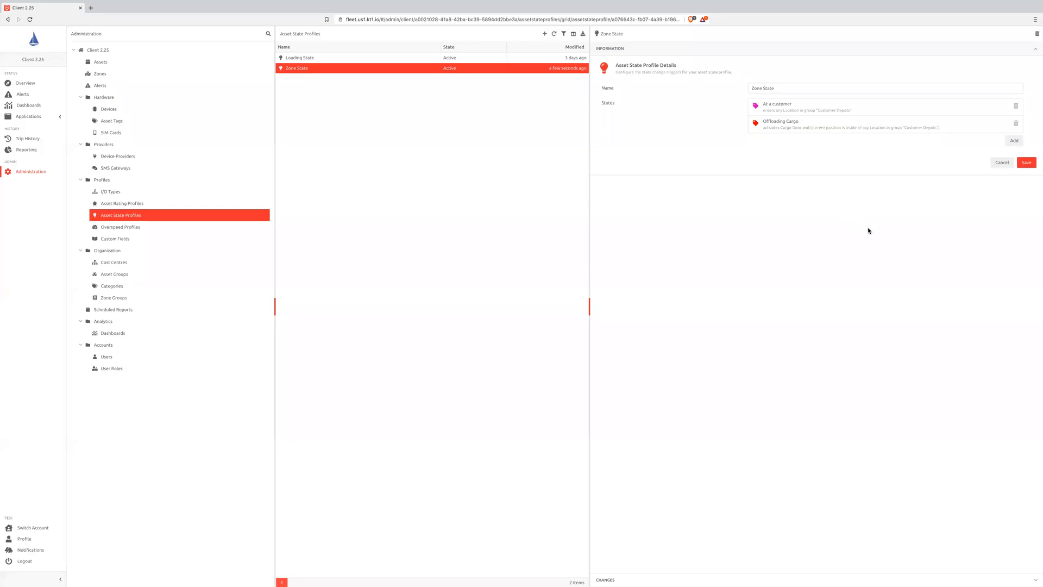
pyautogui.click(1002, 164)
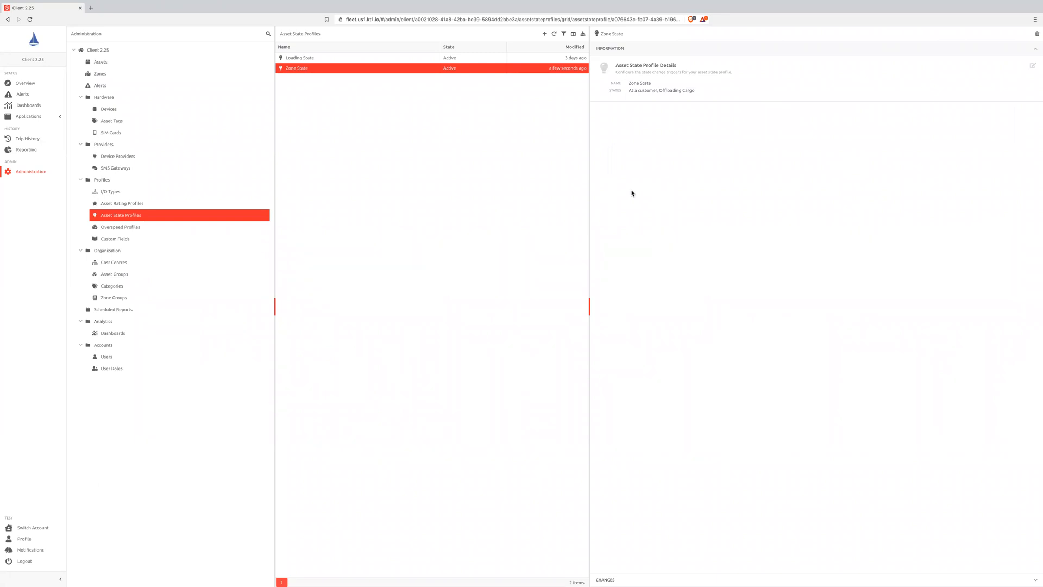
# - Try selecting Zone State as an asset state profile in Vehicle 1's settings, leaving without saving
pyautogui.click(110, 64)
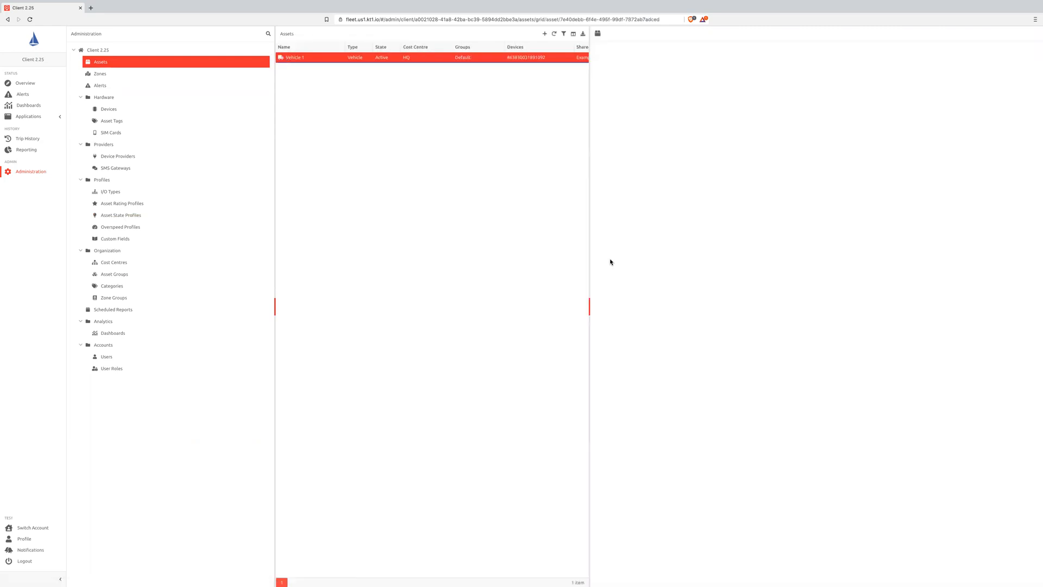
pyautogui.click(648, 551)
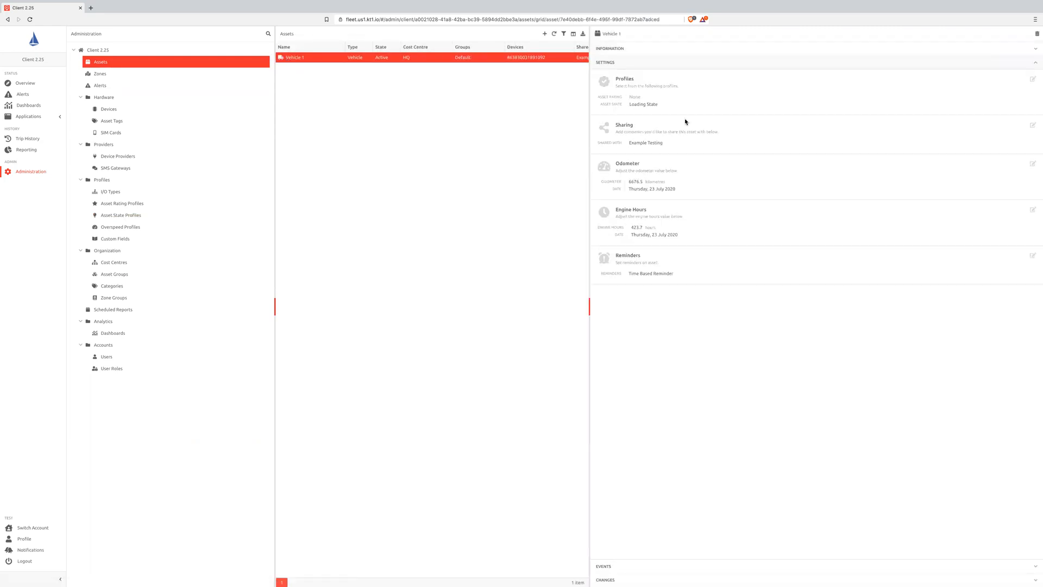
pyautogui.tripleClick(662, 106)
pyautogui.click(1033, 80)
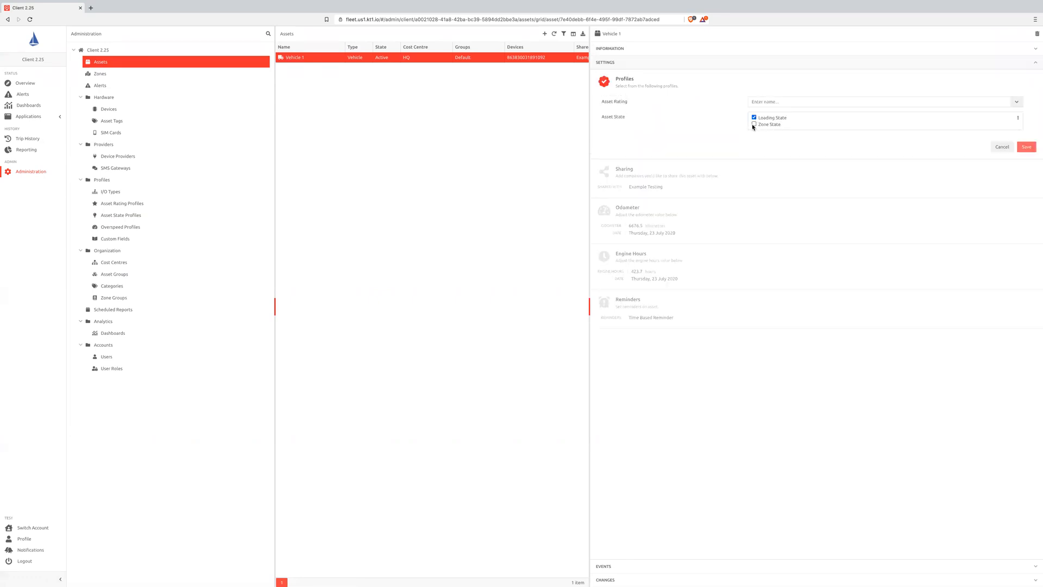
pyautogui.click(754, 124)
pyautogui.click(754, 125)
pyautogui.click(1001, 149)
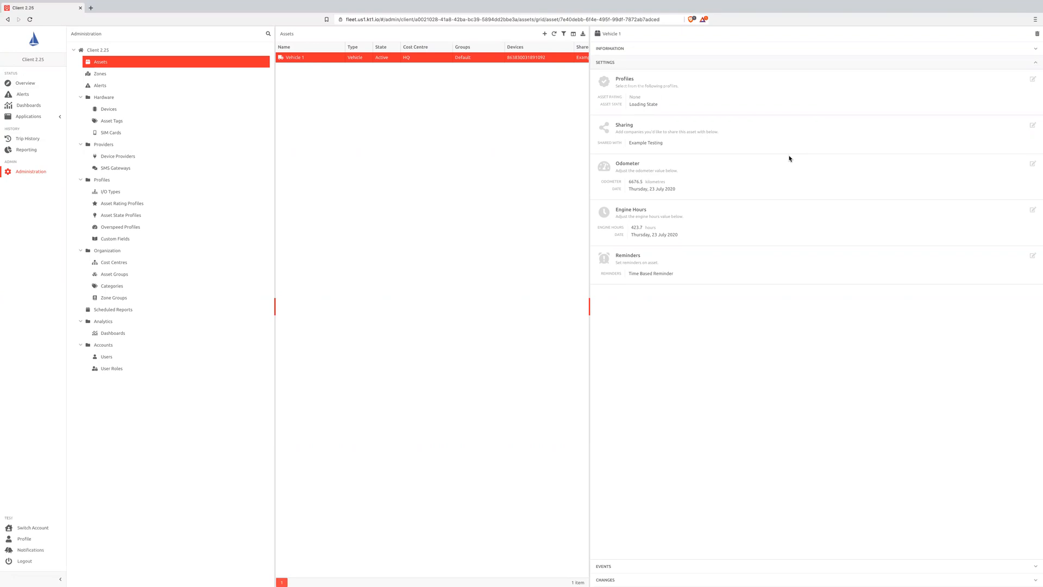
# - Review all the states and their trigger filters in the Loading State profile without changing it
pyautogui.click(136, 215)
pyautogui.click(330, 61)
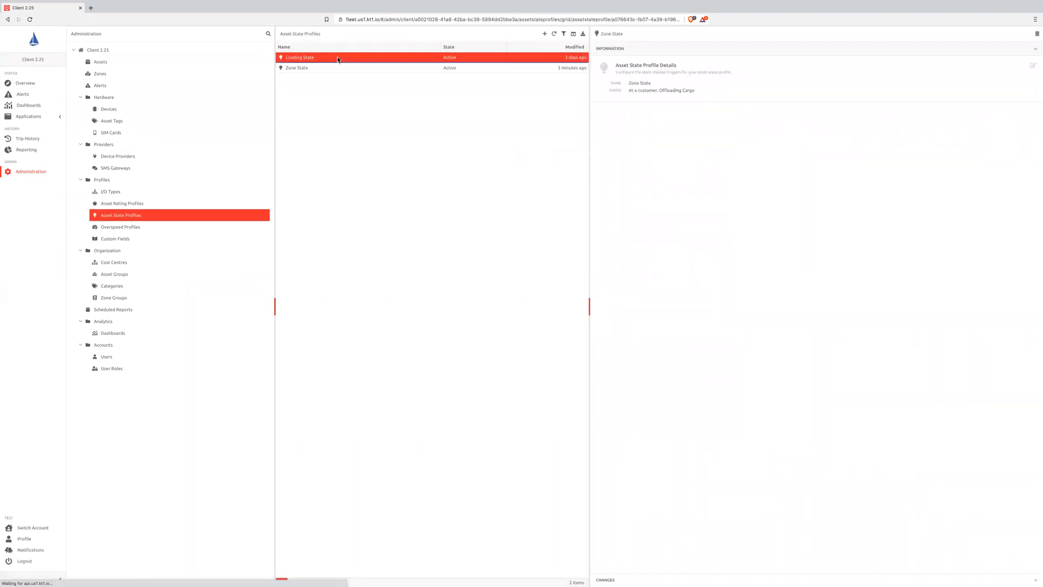
pyautogui.click(1033, 65)
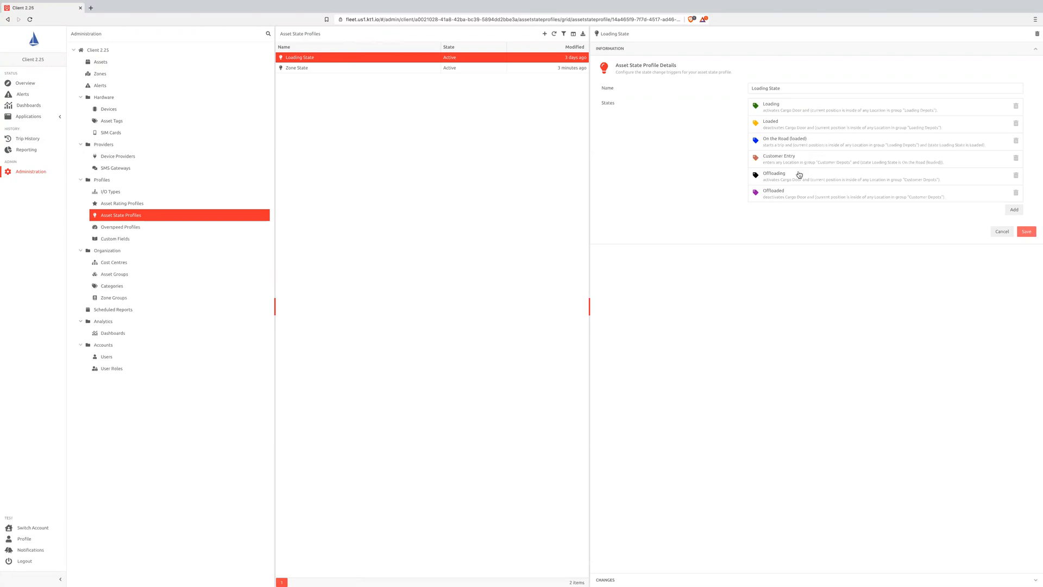
pyautogui.scroll(-1, 802, 192)
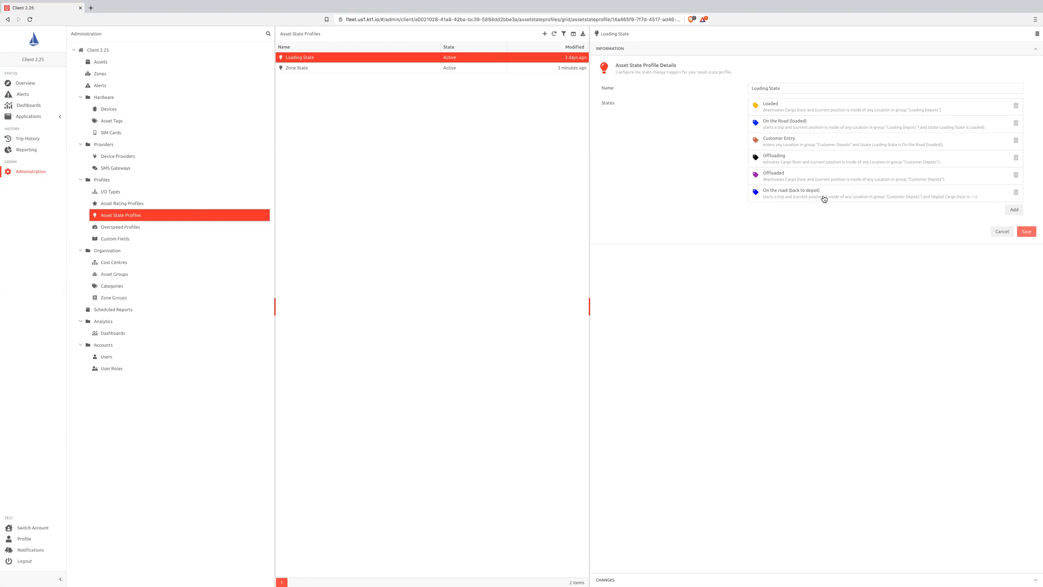
pyautogui.click(1001, 232)
# - View Vehicle 1's Customer Depot 1 to Loading Depot 1 trip from its overview activity in the trip history
pyautogui.click(30, 84)
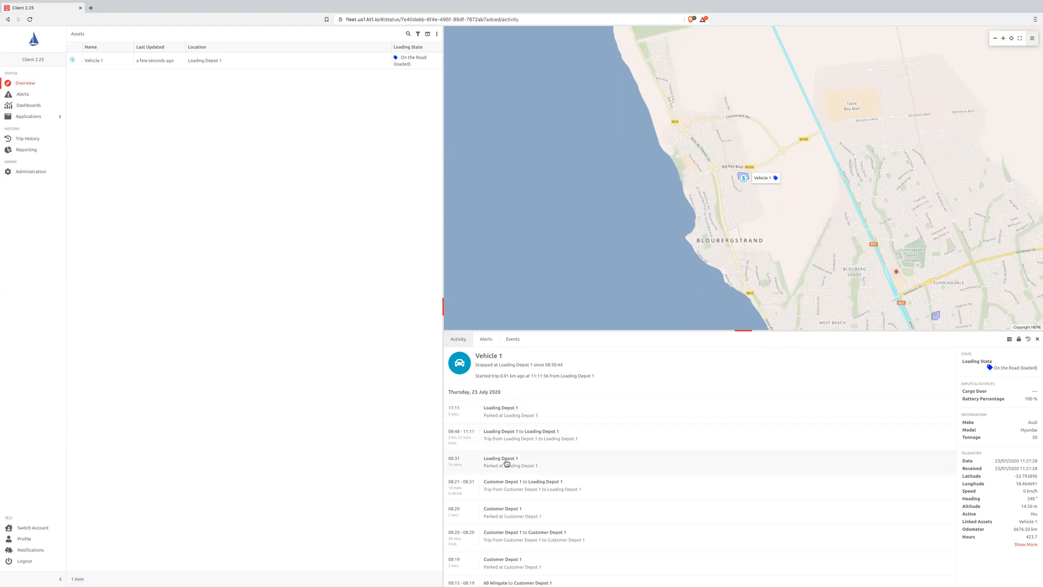
pyautogui.scroll(-1, 506, 463)
pyautogui.click(510, 436)
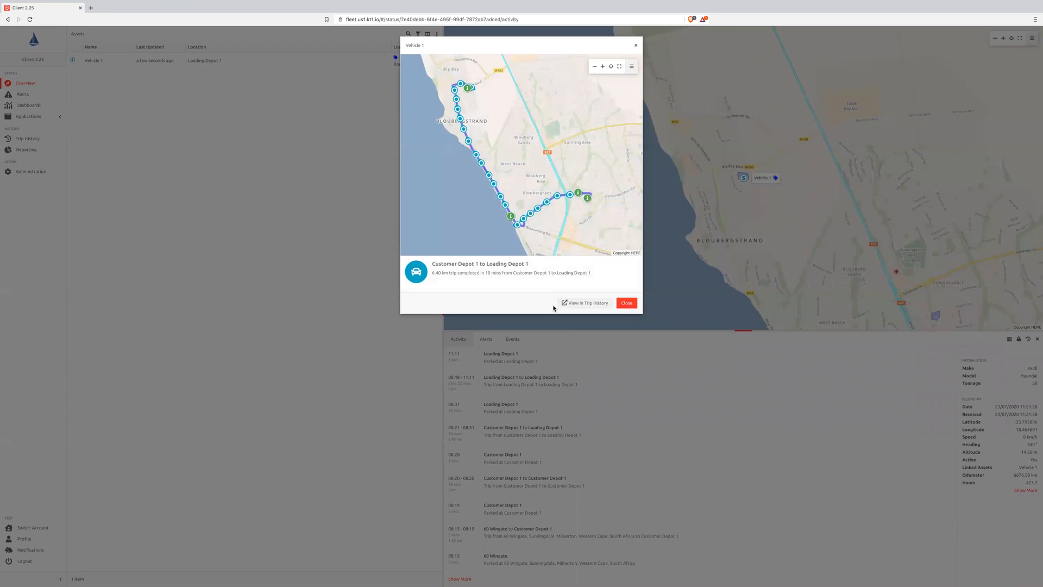
pyautogui.click(586, 304)
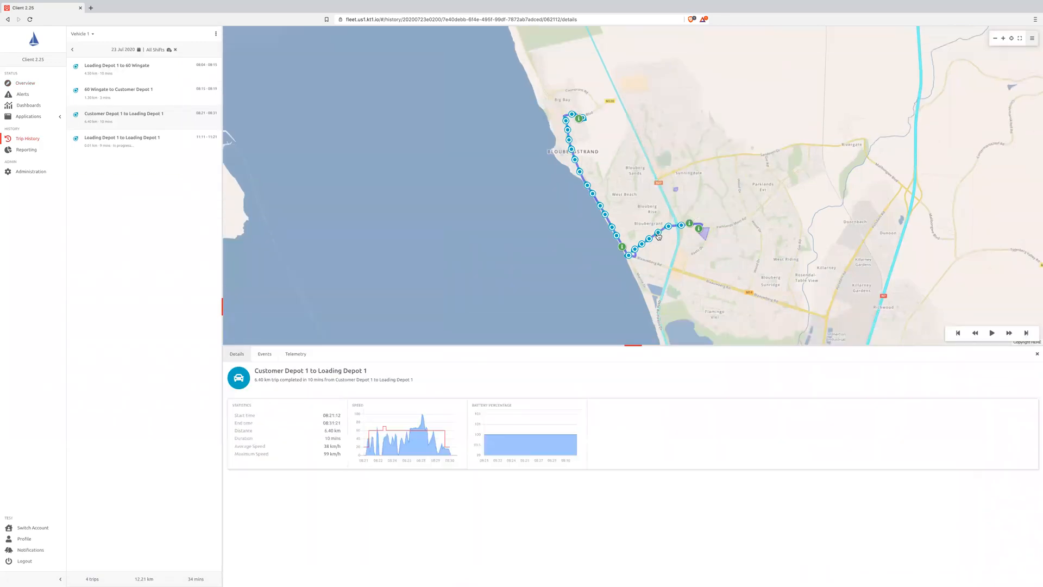
# - Inspect the asset state recorded at a point along the Customer Depot 1 to Loading Depot 1 trip on the map
pyautogui.click(657, 233)
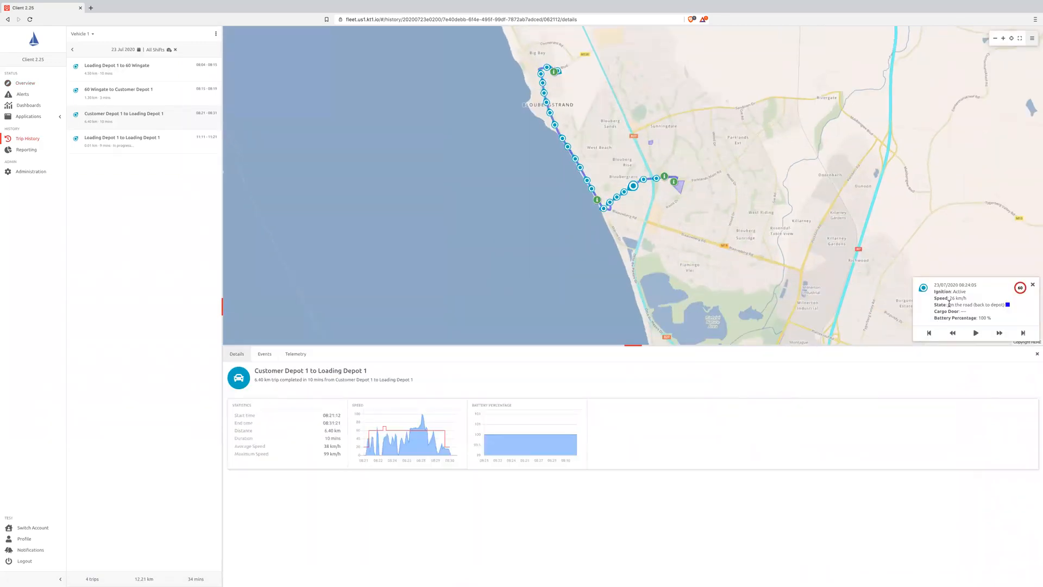
pyautogui.moveTo(948, 304); pyautogui.dragTo(1006, 304)
pyautogui.click(1005, 41)
pyautogui.click(1004, 41)
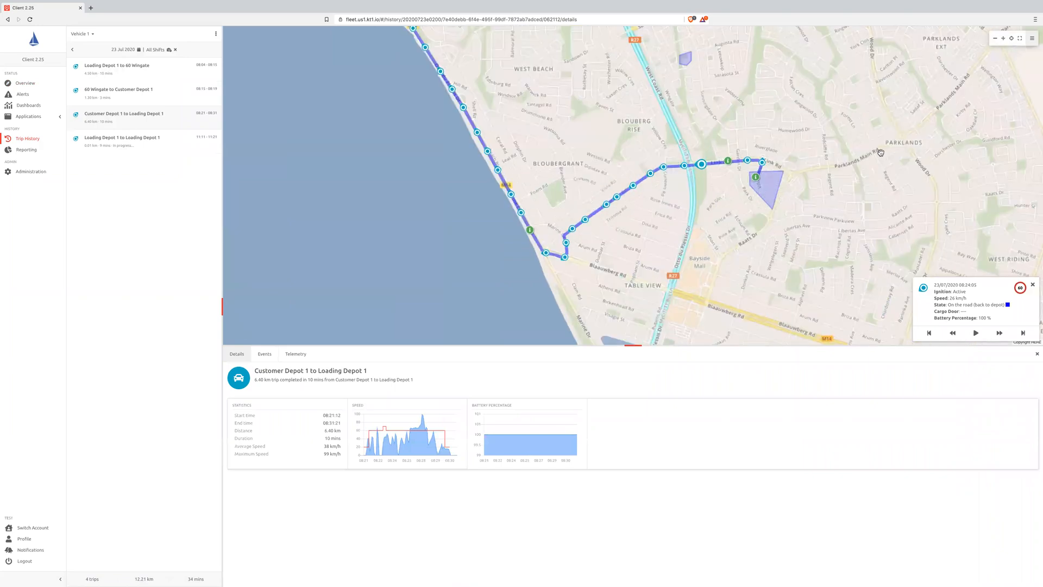
pyautogui.moveTo(879, 154); pyautogui.dragTo(816, 155)
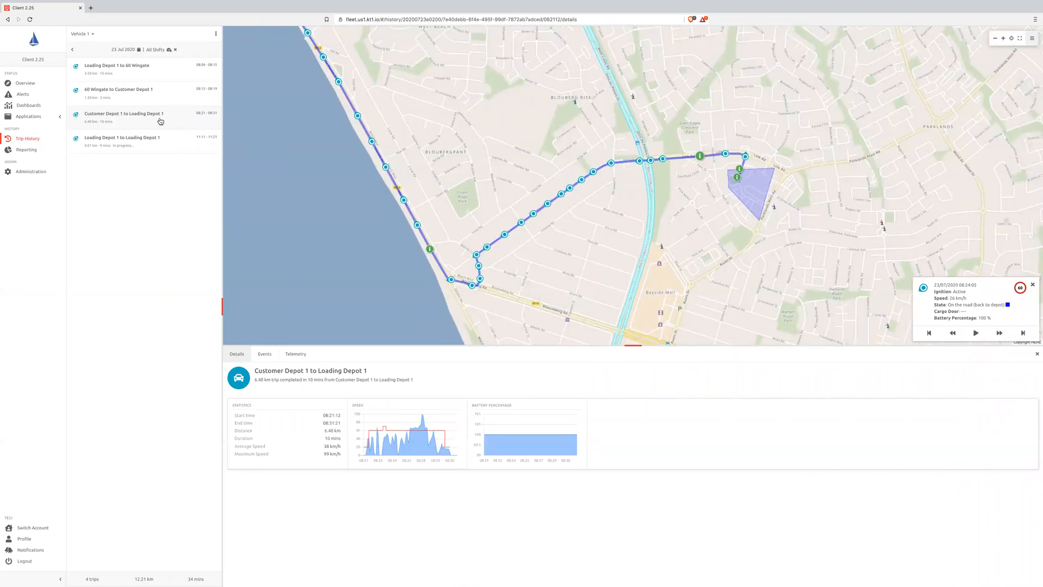
# - Show the 60 Wingate to Customer Depot 1 trip and combine it with the day's other completed trips on the map
pyautogui.click(155, 97)
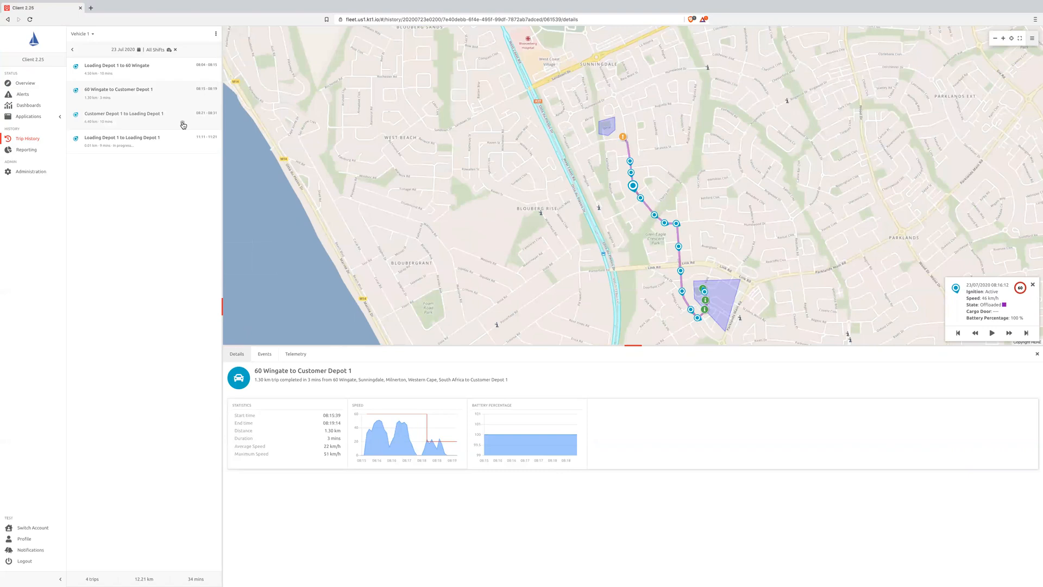
pyautogui.keyDown('shift'); pyautogui.click(183, 126); pyautogui.keyUp('shift')
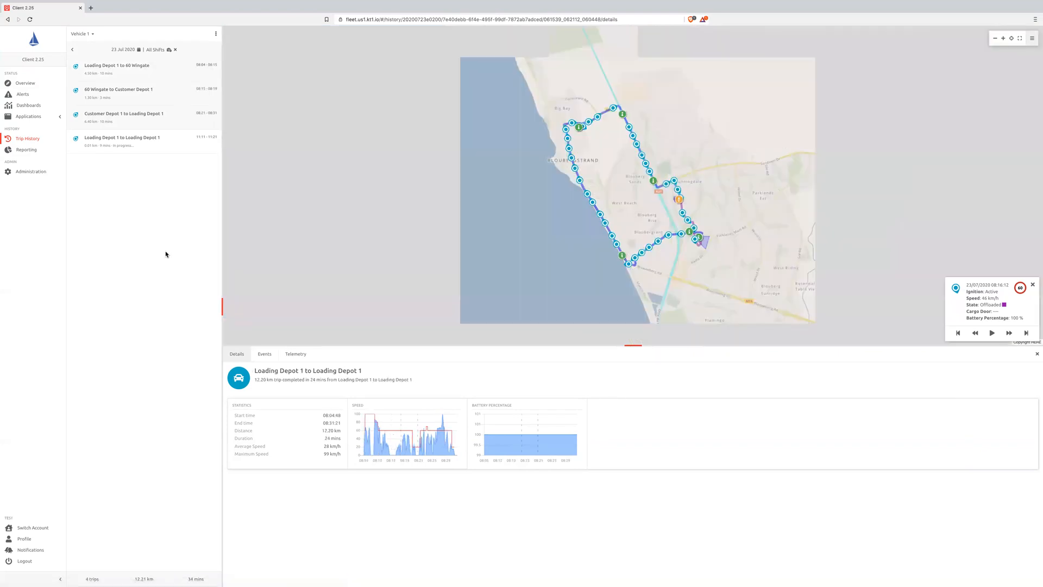
pyautogui.moveTo(664, 116); pyautogui.dragTo(630, 118)
pyautogui.click(1003, 38)
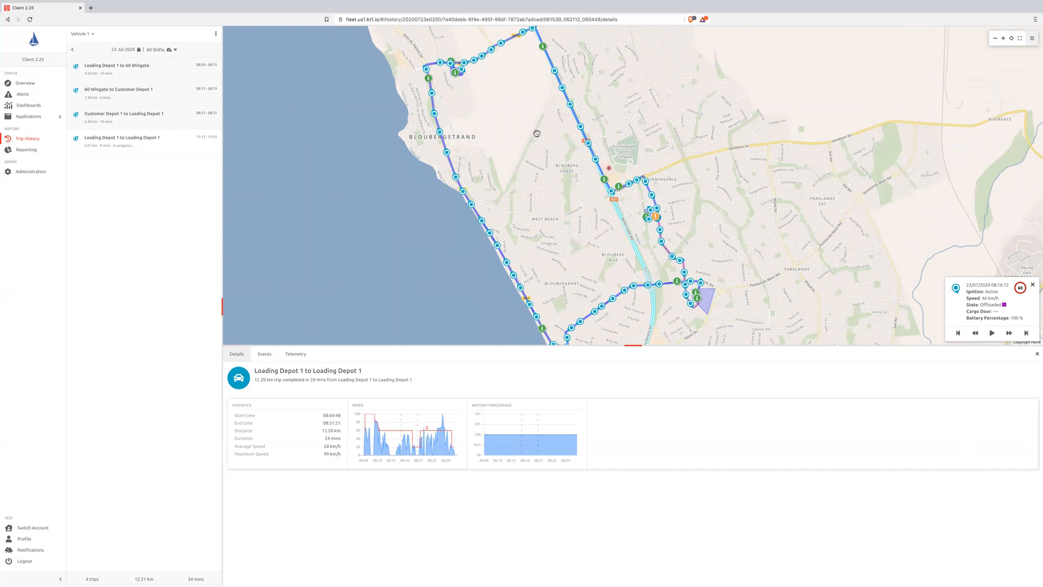
# - View the completed Asset State Report - Summary among the queued reports
pyautogui.click(33, 151)
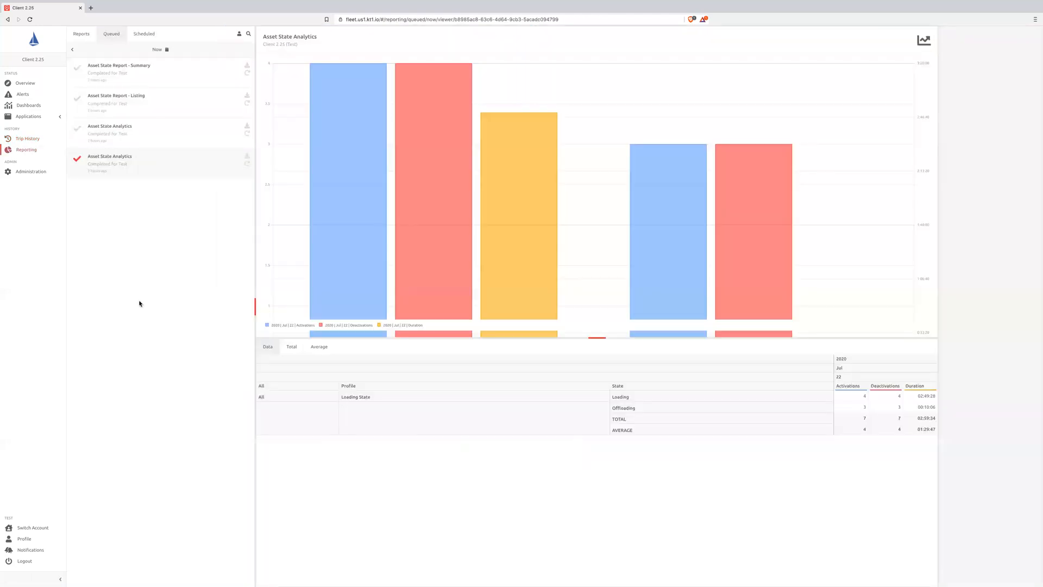
pyautogui.click(144, 71)
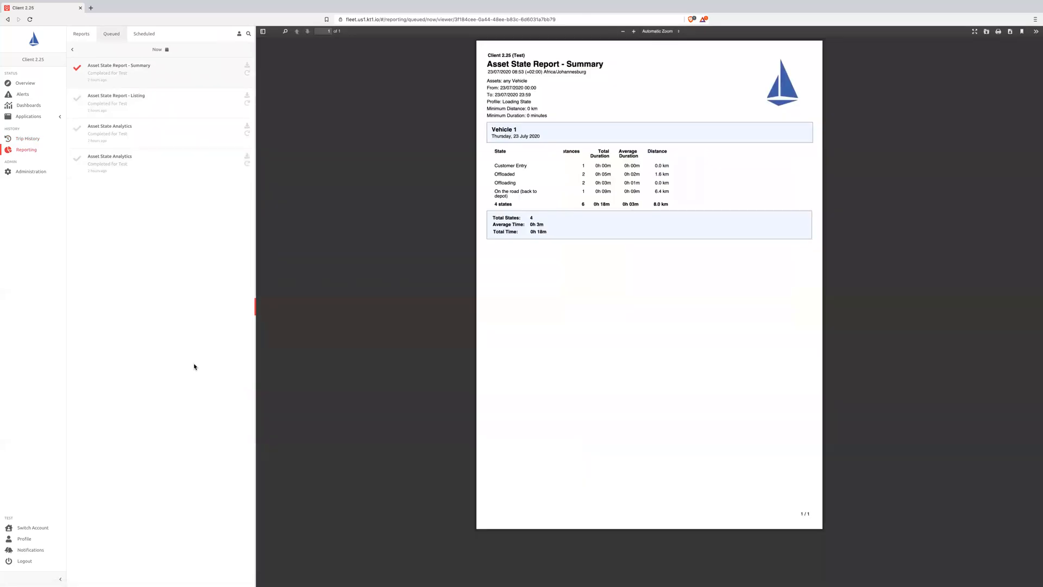
# - Open the Asset State Analytics report setup from the analytics category of the available reports
pyautogui.click(85, 38)
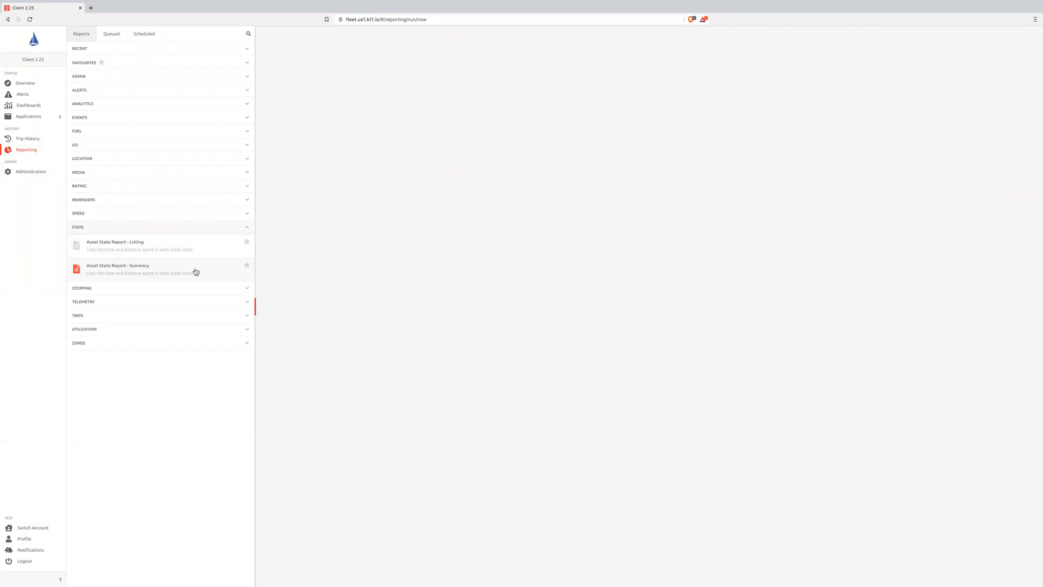
pyautogui.click(144, 105)
pyautogui.click(133, 151)
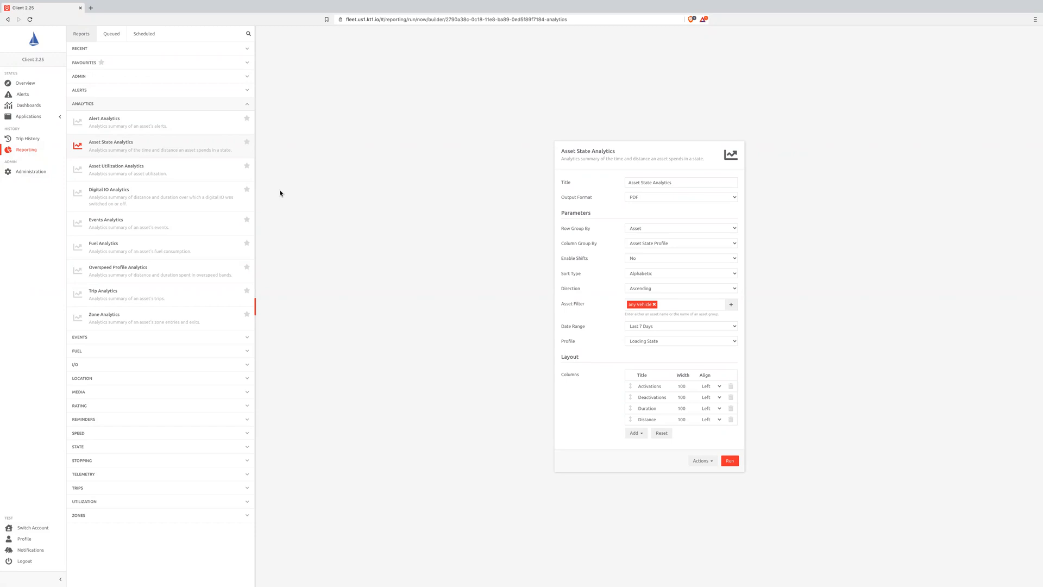
# - Review the queued Asset State Report - Summary and the Asset State Report - Listing for Vehicle 1
pyautogui.click(111, 34)
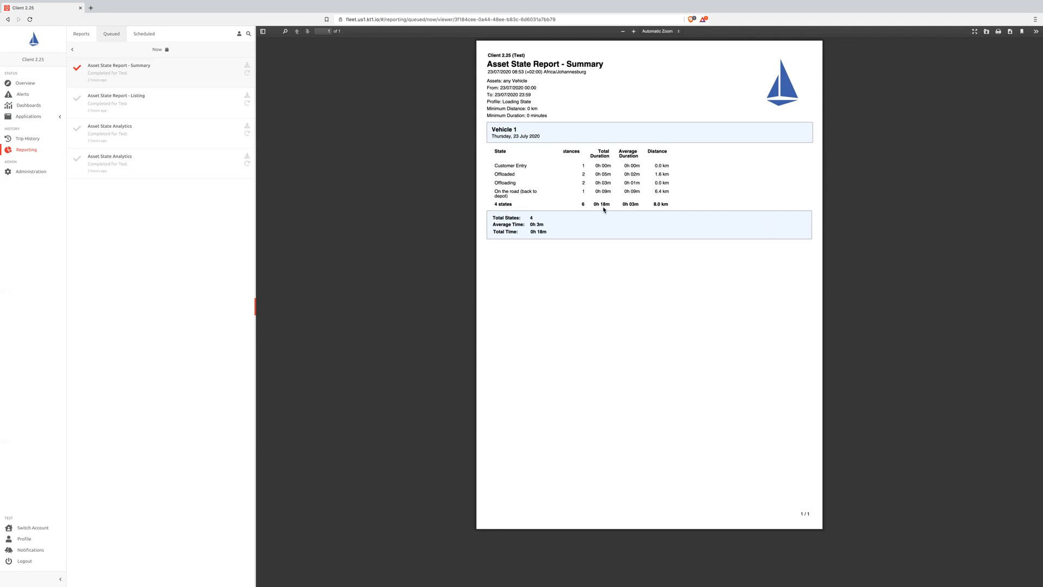
pyautogui.click(150, 99)
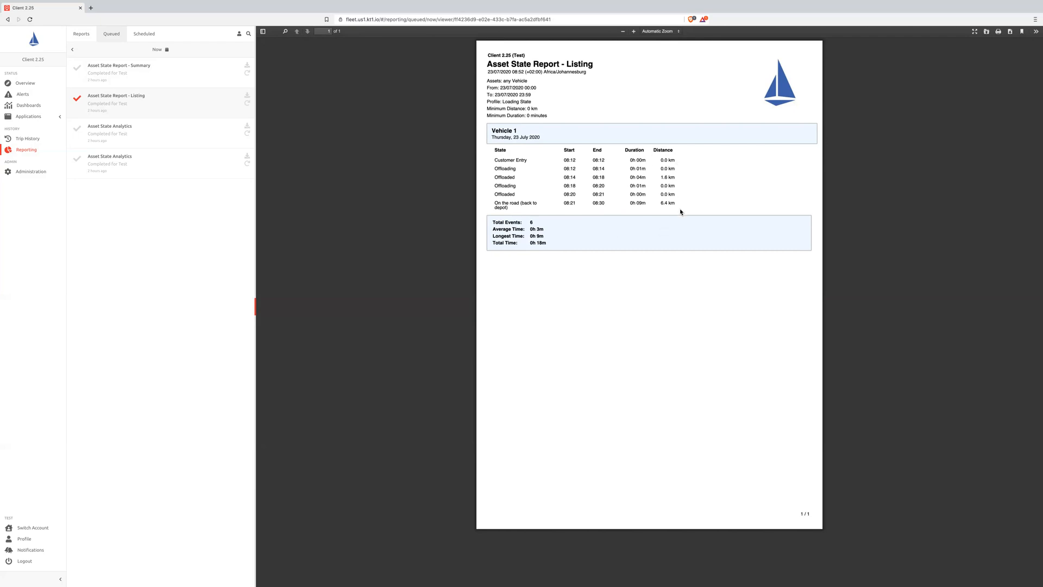
# - View both queued Asset State Analytics reports and inspect the duration of Vehicle 1's loading states in the newer report's chart
pyautogui.click(145, 171)
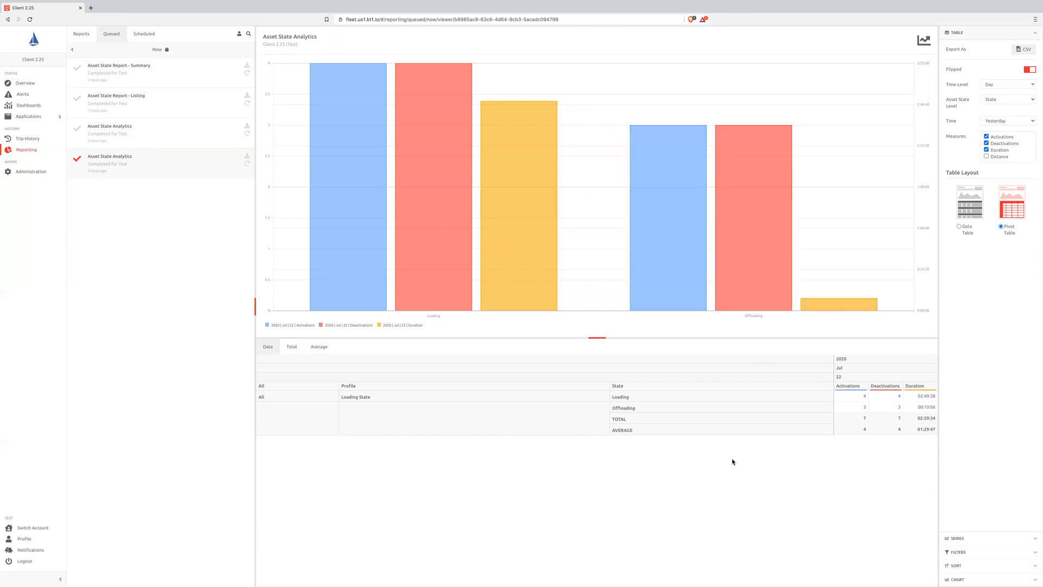
pyautogui.click(162, 140)
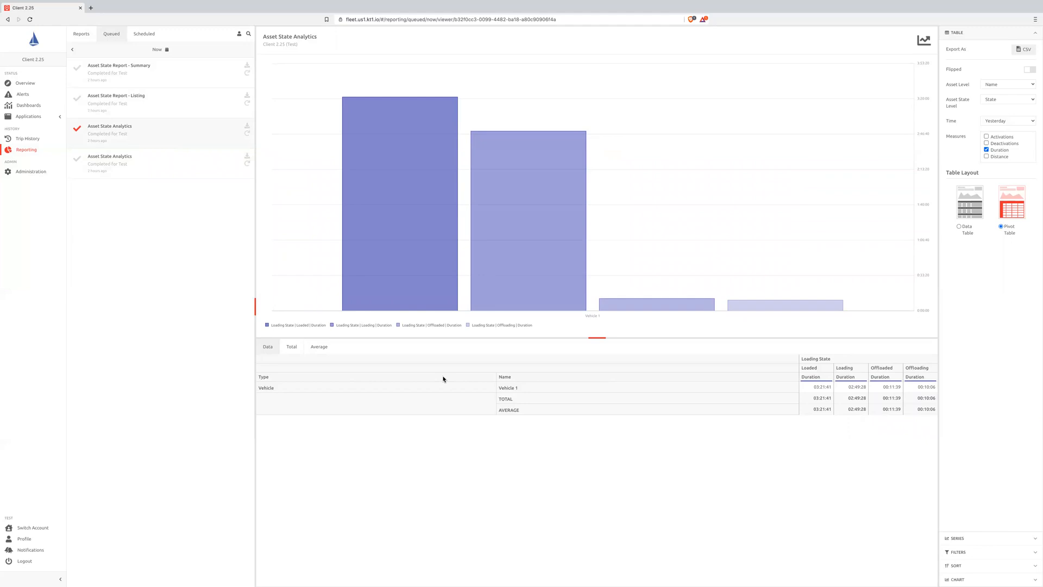
pyautogui.moveTo(385, 257)
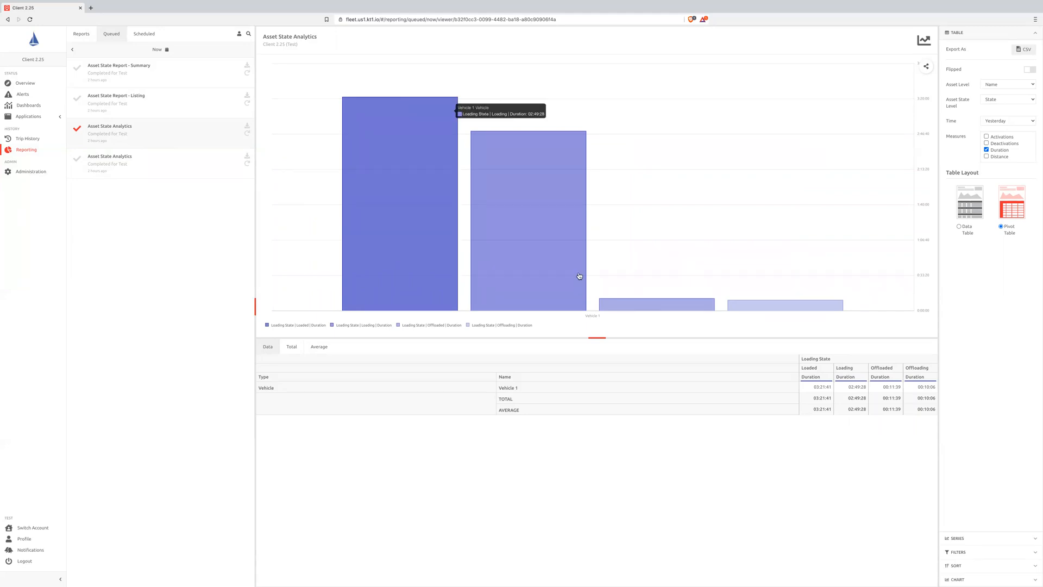
pyautogui.moveTo(548, 266)
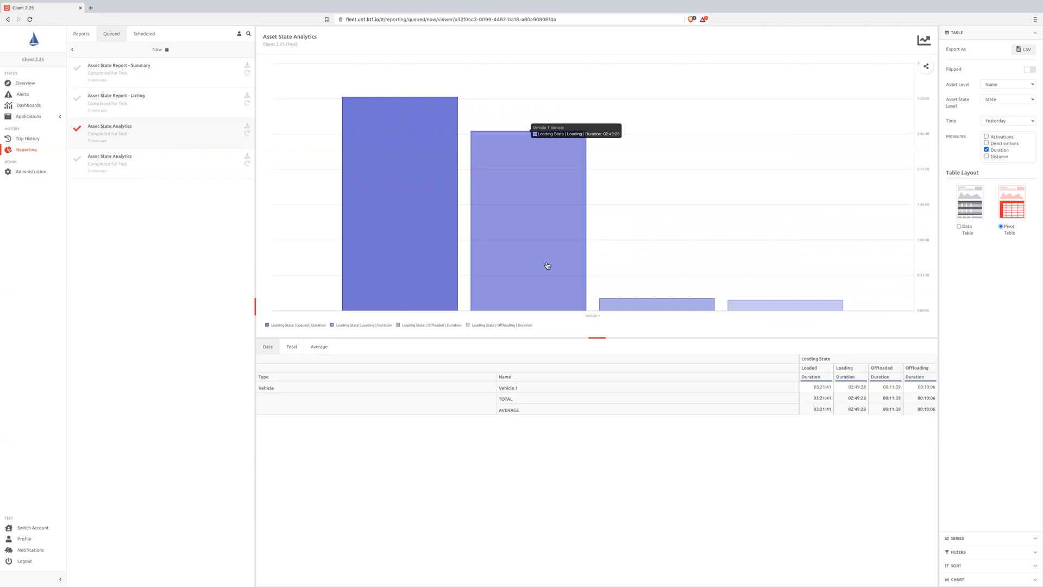
pyautogui.moveTo(435, 237)
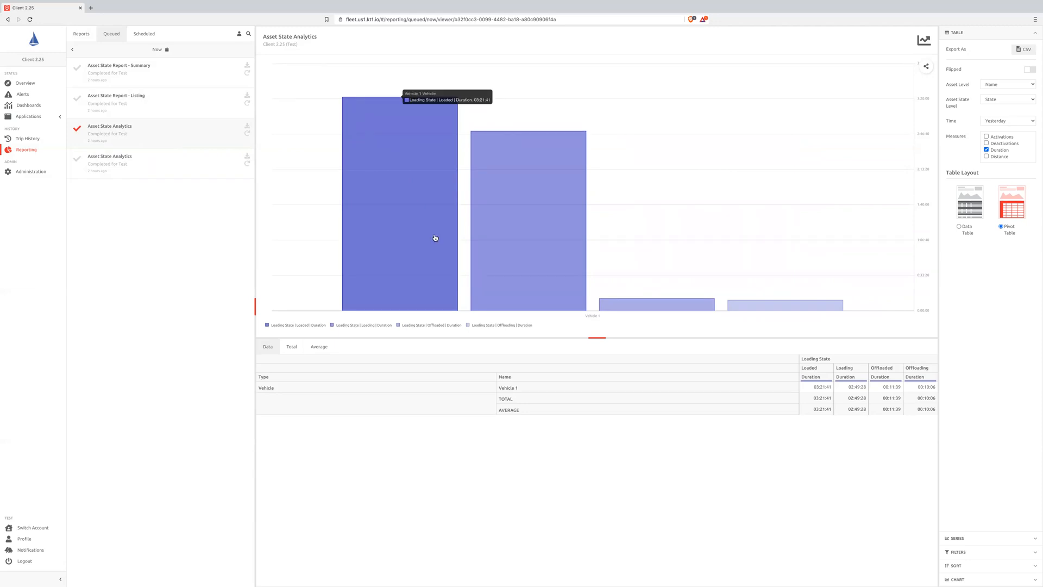
pyautogui.moveTo(509, 267)
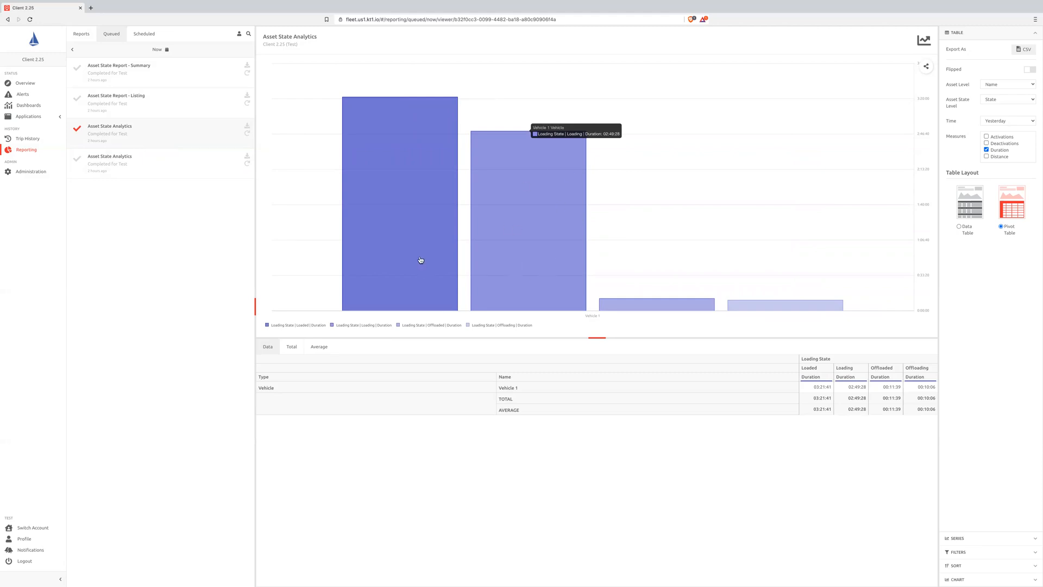
pyautogui.moveTo(421, 260)
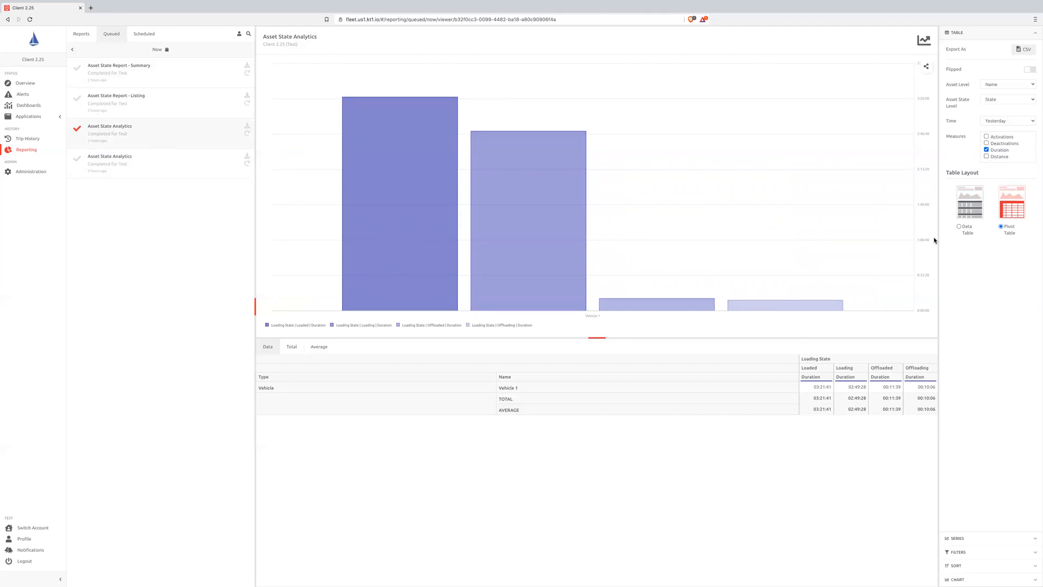
pyautogui.moveTo(803, 310)
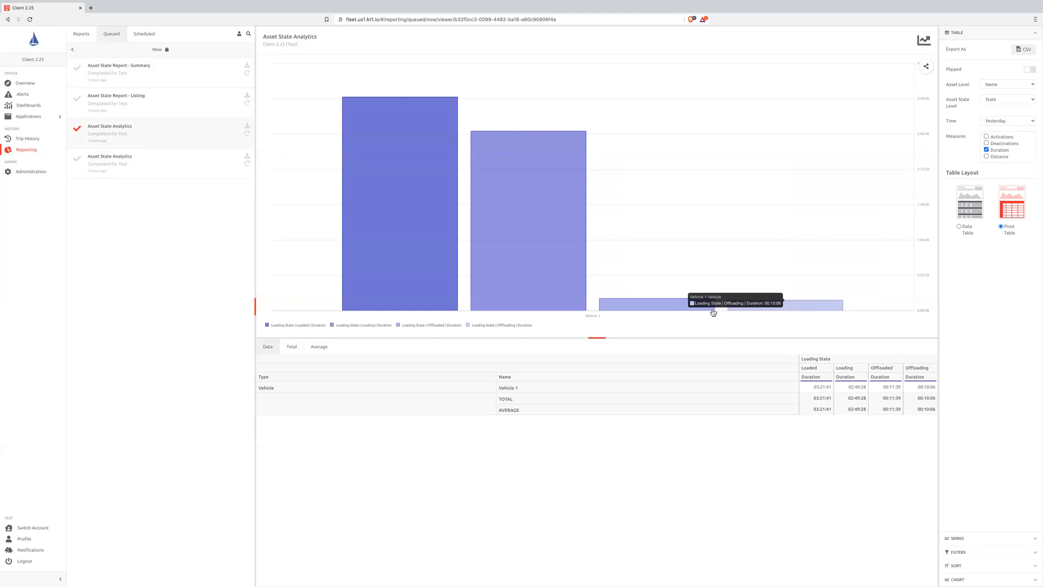
pyautogui.moveTo(688, 308)
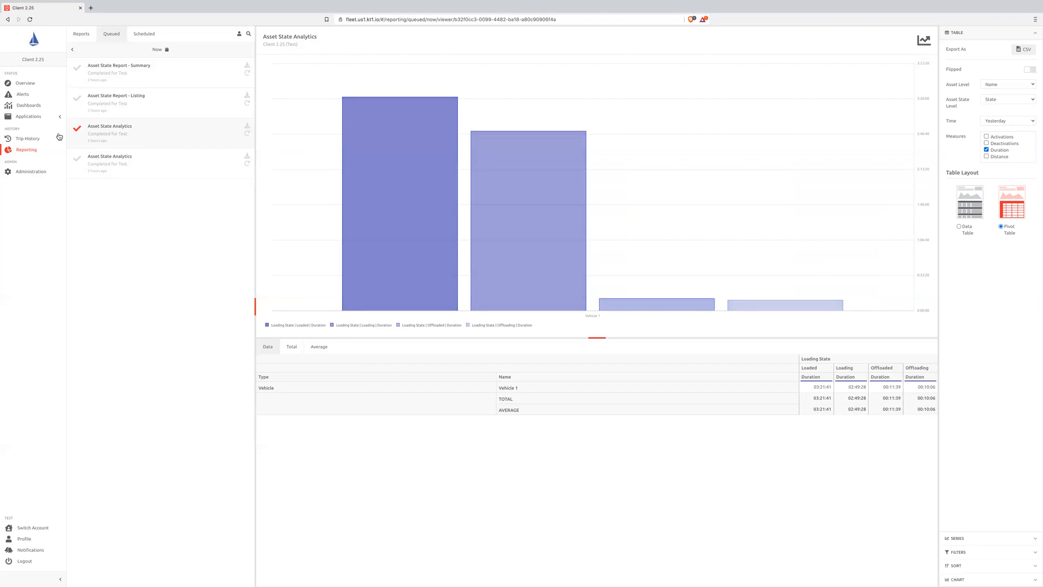
# - Return to the asset overview with Vehicle 1's activity and current loading state
pyautogui.click(25, 83)
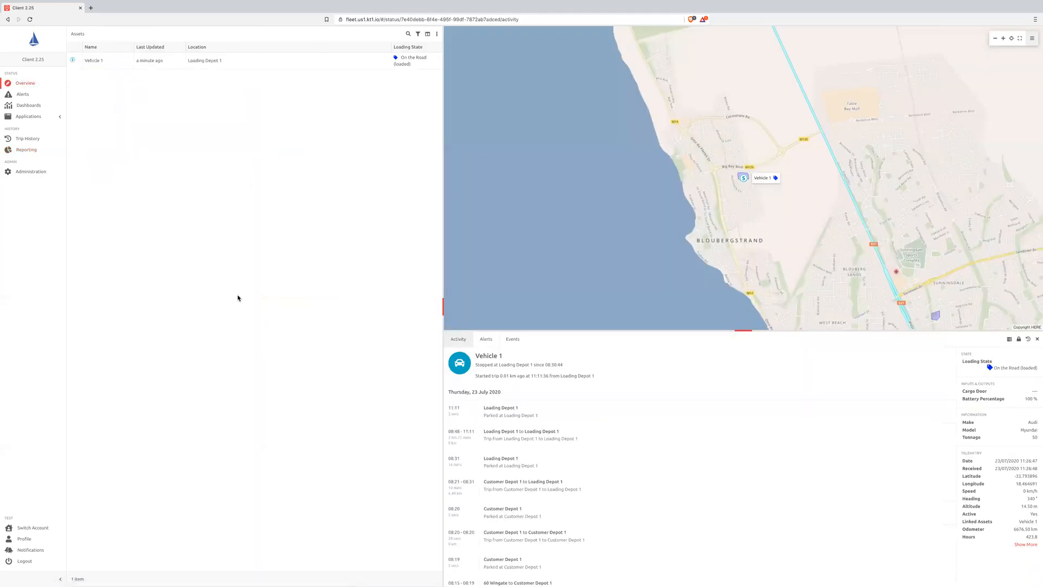